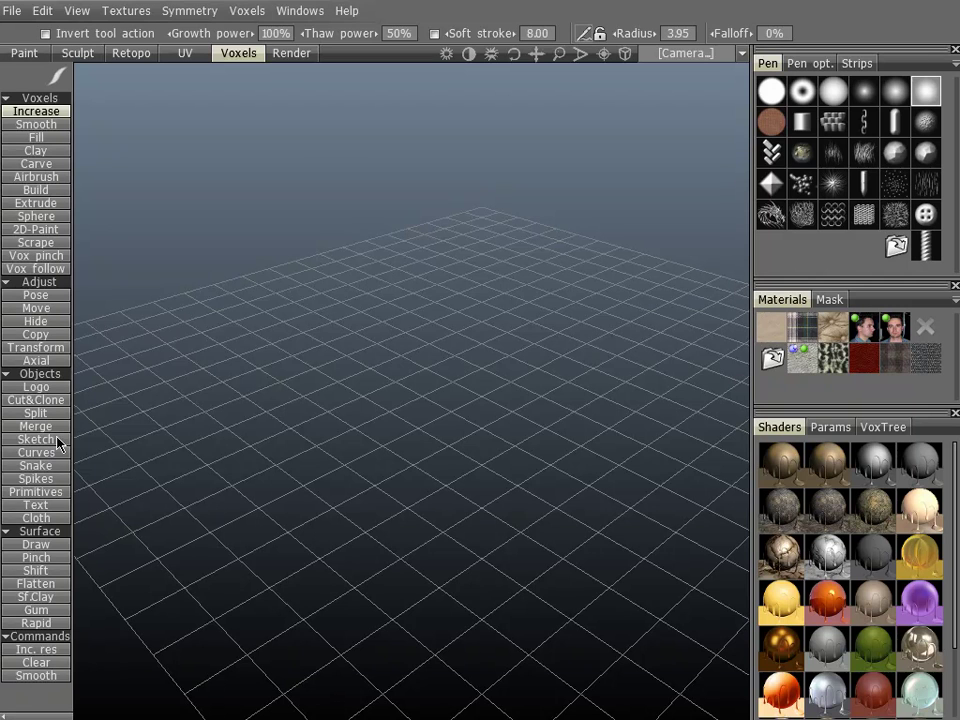
- Start the voxel Sketch tool and move its Reference images panel up out of the way
{"action": "left_click", "coordinate": [36, 439]}
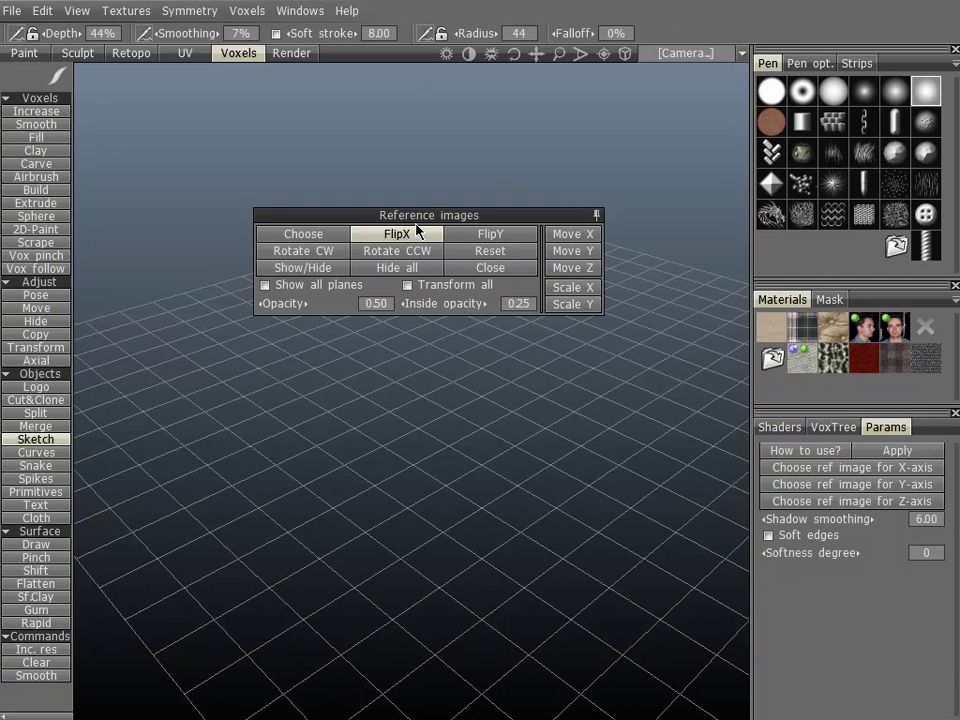
{"action": "left_click_drag", "start_coordinate": [422, 214], "coordinate": [431, 134]}
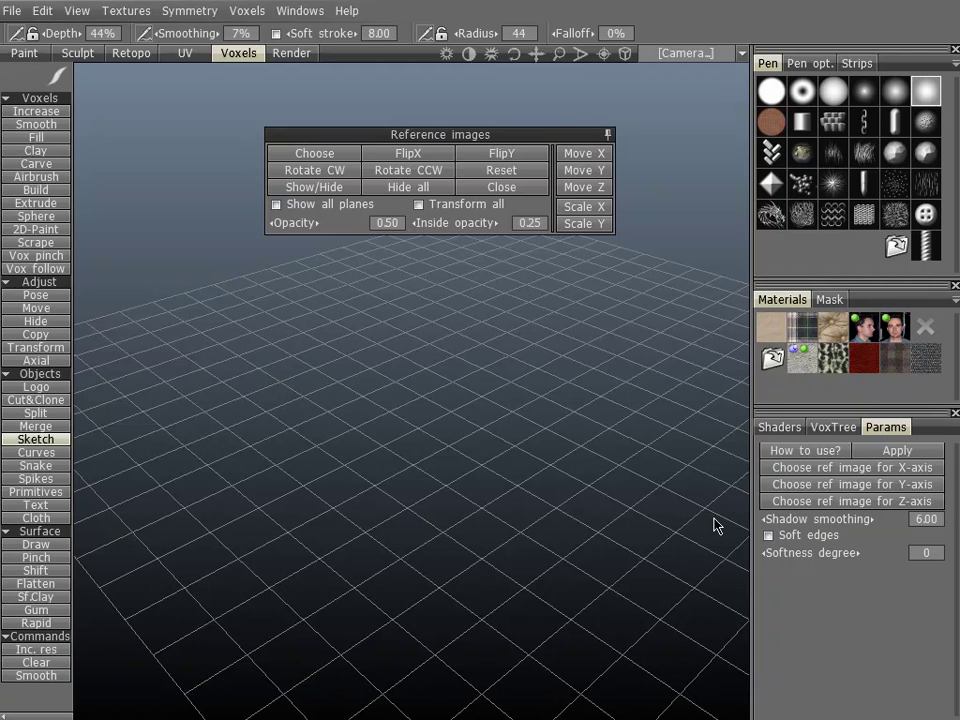
- Assign Side.jpg to the X axis, Top.jpg to Y and Front.jpg to Z as sketch references
{"action": "left_click", "coordinate": [846, 477]}
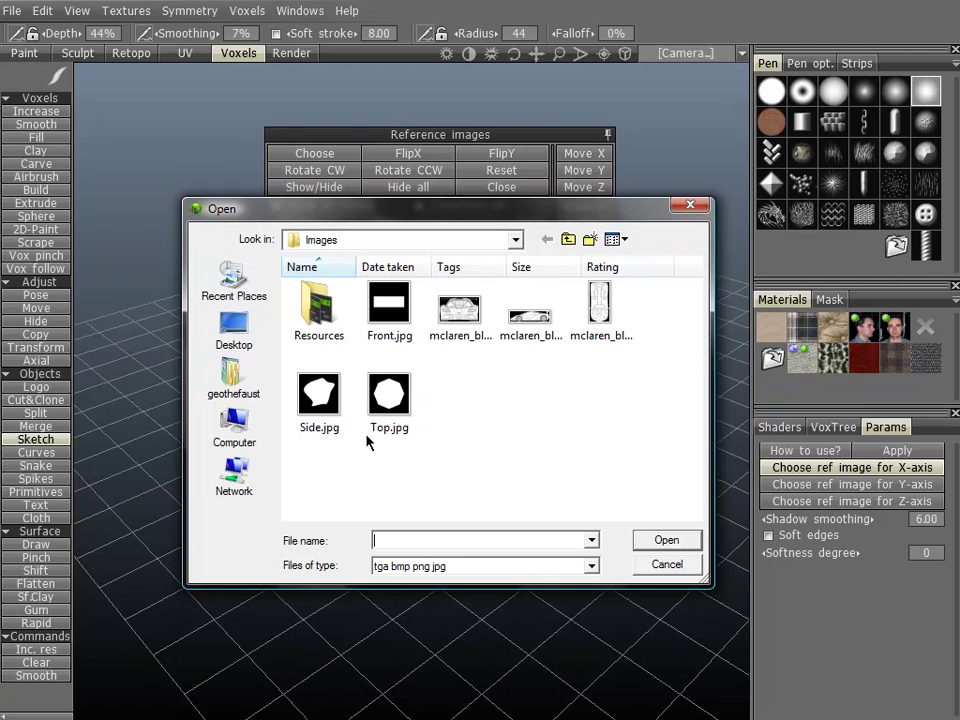
{"action": "double_click", "coordinate": [318, 398]}
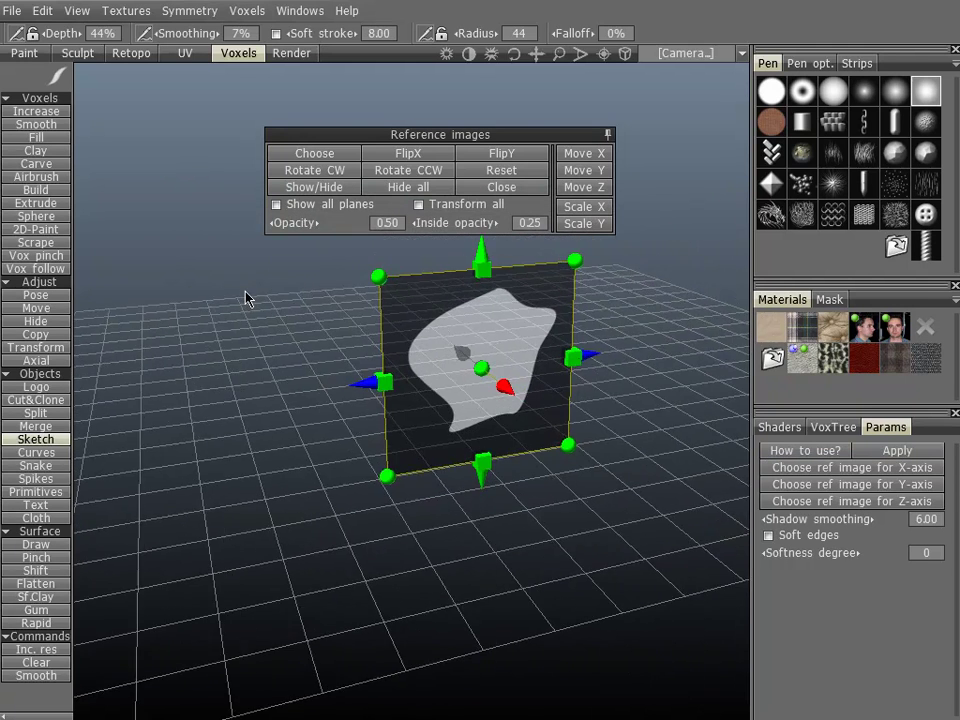
{"action": "left_click", "coordinate": [634, 486]}
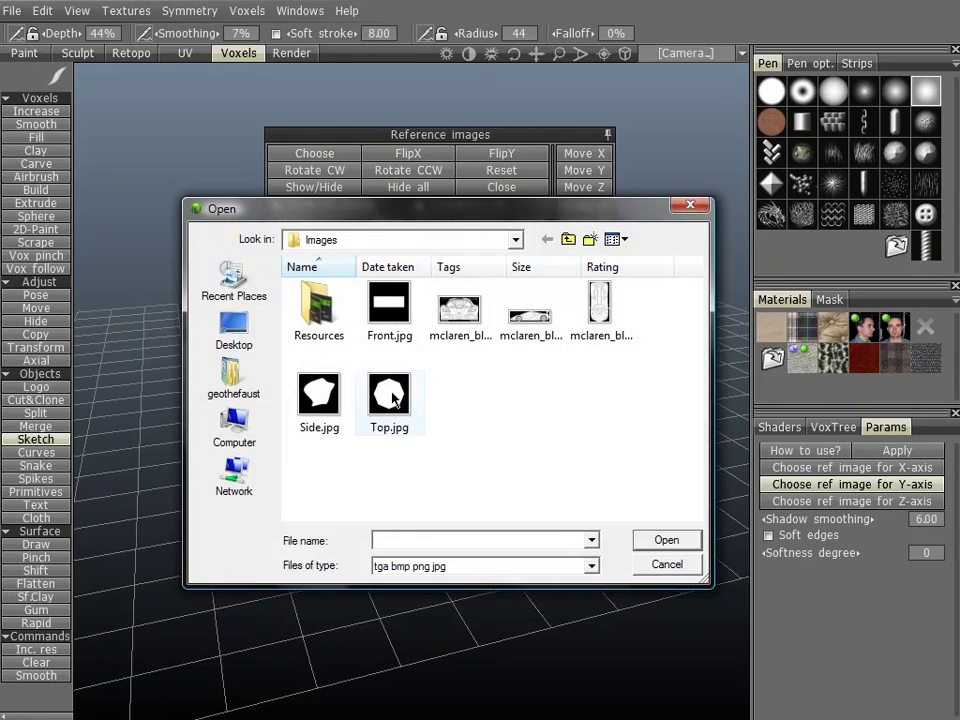
{"action": "double_click", "coordinate": [389, 393]}
{"action": "left_click_drag", "start_coordinate": [264, 353], "coordinate": [368, 500]}
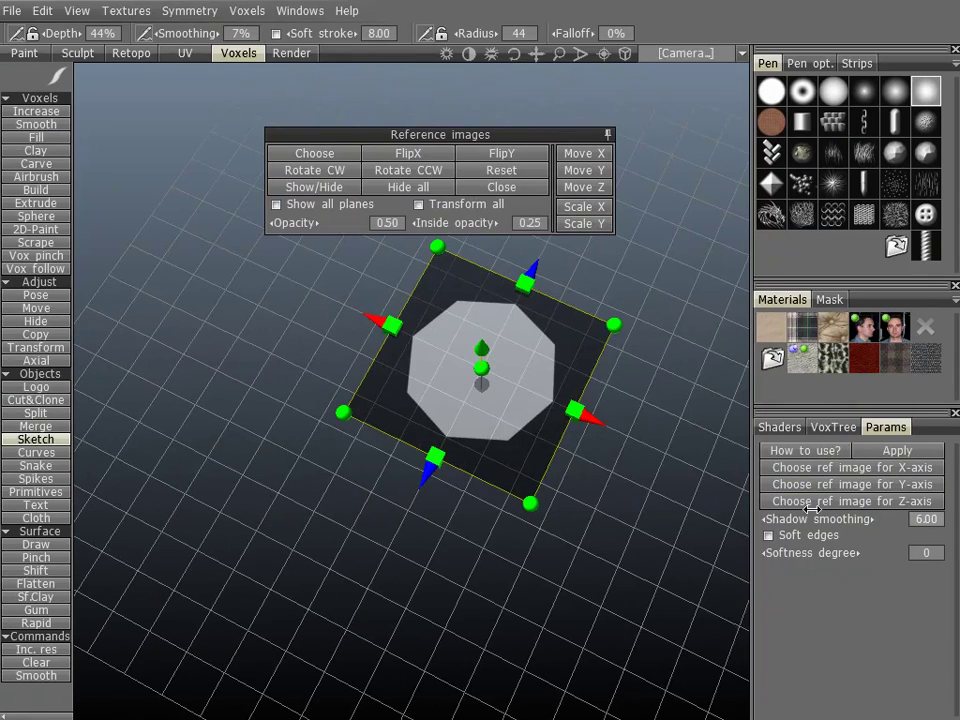
{"action": "left_click", "coordinate": [850, 501]}
{"action": "double_click", "coordinate": [403, 328]}
{"action": "left_click_drag", "start_coordinate": [422, 476], "coordinate": [174, 345]}
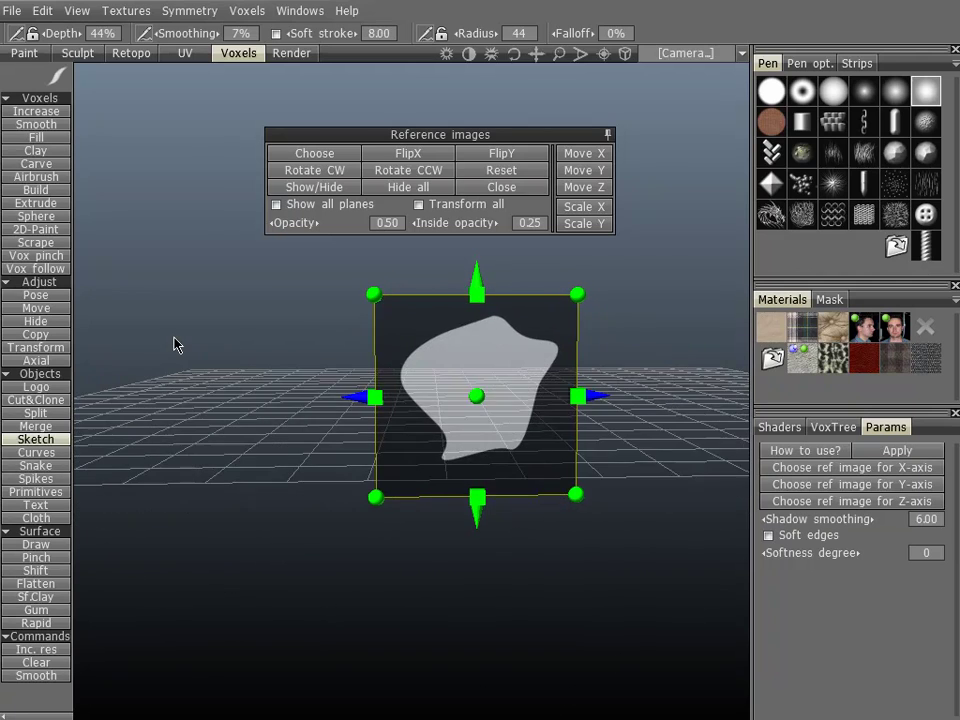
{"action": "left_click_drag", "start_coordinate": [311, 285], "coordinate": [512, 516]}
{"action": "left_click_drag", "start_coordinate": [590, 579], "coordinate": [440, 450]}
- Show all three reference planes, try resizing one from its handles, then reset its size
{"action": "left_click", "coordinate": [309, 207]}
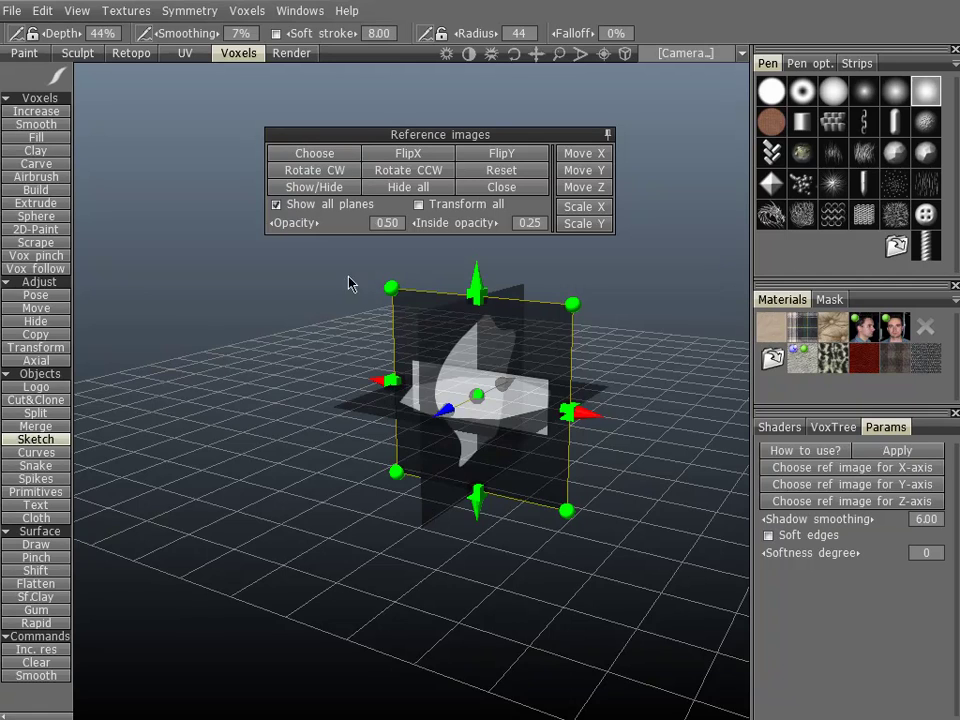
{"action": "left_click_drag", "start_coordinate": [348, 283], "coordinate": [325, 342]}
{"action": "left_click_drag", "start_coordinate": [224, 320], "coordinate": [355, 283]}
{"action": "mouse_move", "coordinate": [477, 287]}
{"action": "left_mouse_down"}
{"action": "mouse_move", "coordinate": [480, 325]}
{"action": "mouse_move", "coordinate": [478, 287]}
{"action": "left_mouse_up"}
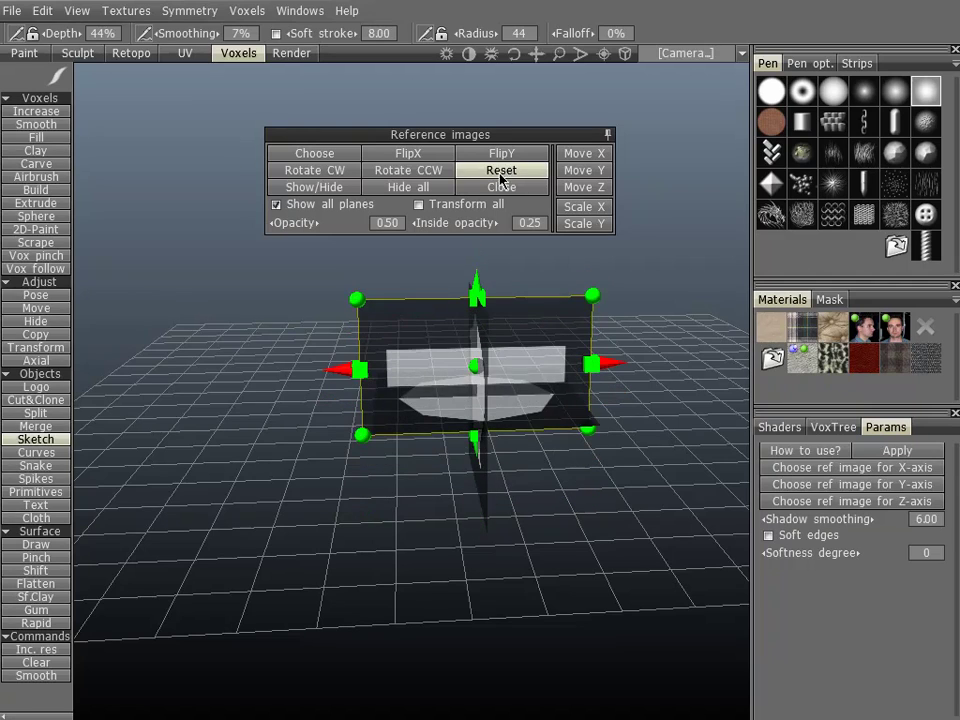
{"action": "left_click", "coordinate": [501, 170]}
{"action": "left_click_drag", "start_coordinate": [259, 317], "coordinate": [289, 321]}
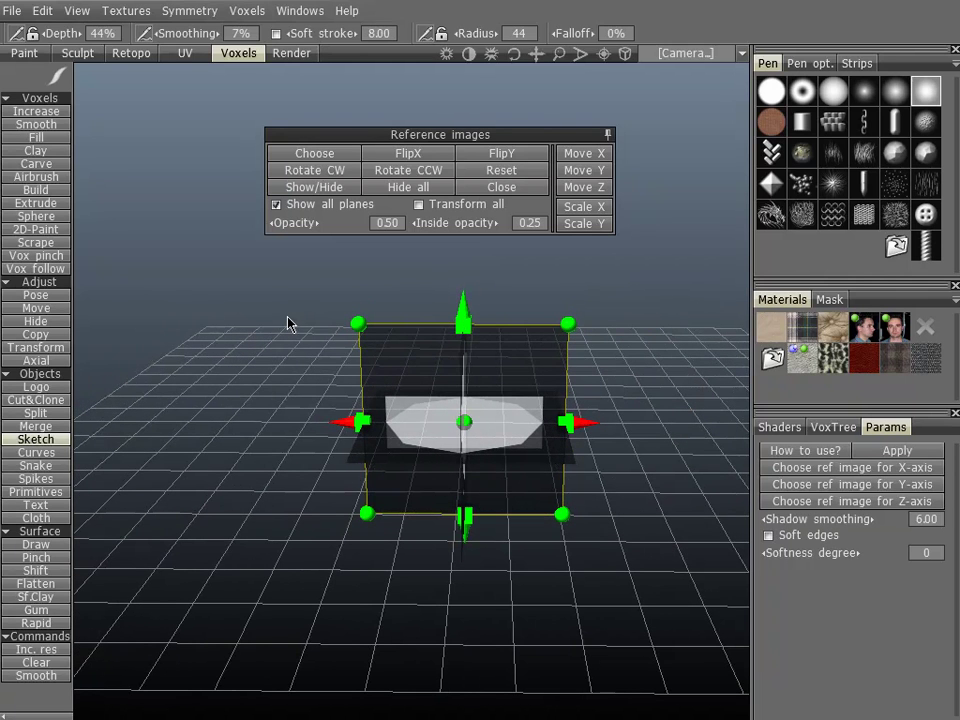
- Enable Transform all, resize all reference planes together, then reset them to original size
{"action": "left_click", "coordinate": [420, 205]}
{"action": "mouse_move", "coordinate": [370, 329]}
{"action": "left_mouse_down"}
{"action": "mouse_move", "coordinate": [403, 364]}
{"action": "mouse_move", "coordinate": [268, 285]}
{"action": "mouse_move", "coordinate": [346, 340]}
{"action": "mouse_move", "coordinate": [372, 334]}
{"action": "left_mouse_up"}
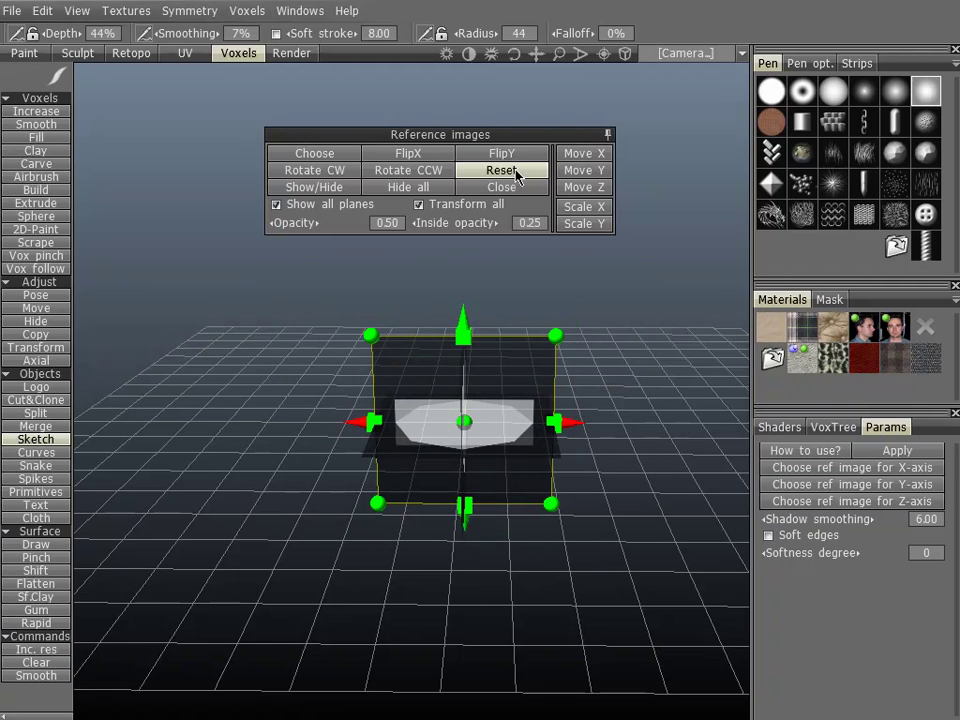
{"action": "left_click", "coordinate": [512, 172]}
{"action": "middle_click_drag", "start_coordinate": [209, 317], "coordinate": [220, 337]}
{"action": "left_click_drag", "start_coordinate": [349, 283], "coordinate": [345, 292]}
{"action": "left_click_drag", "start_coordinate": [312, 223], "coordinate": [229, 235]}
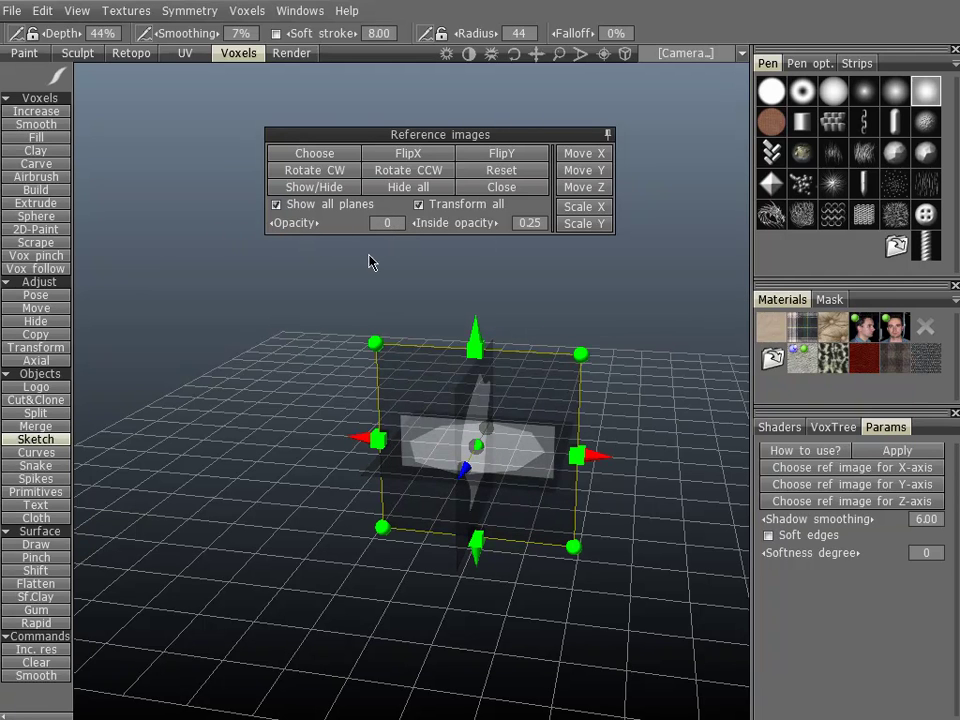
{"action": "left_click_drag", "start_coordinate": [440, 558], "coordinate": [513, 223]}
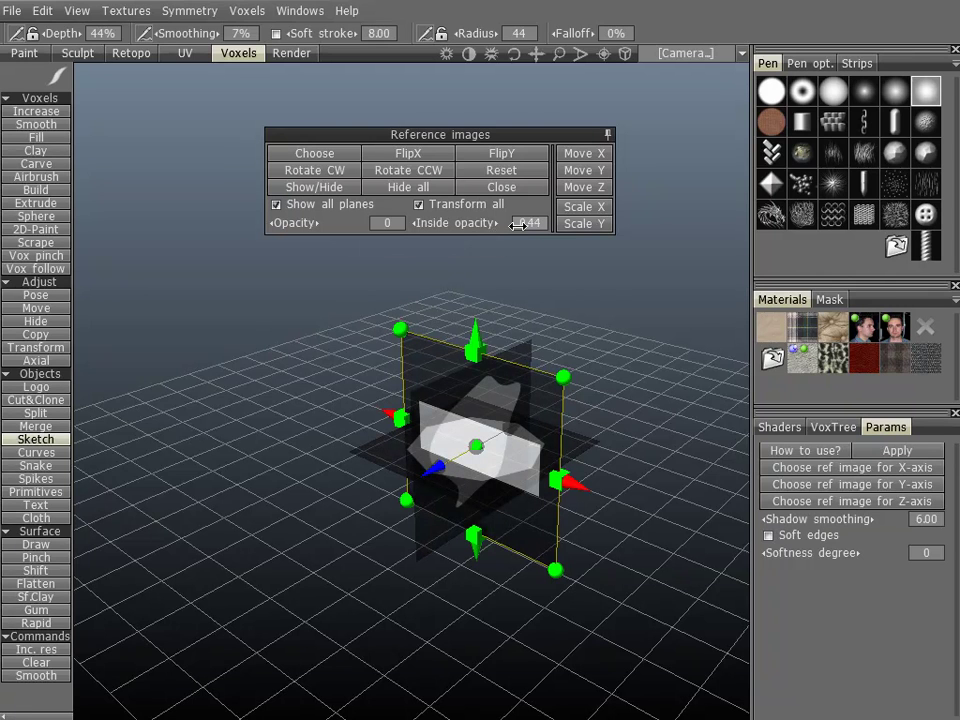
{"action": "left_click", "coordinate": [513, 223]}
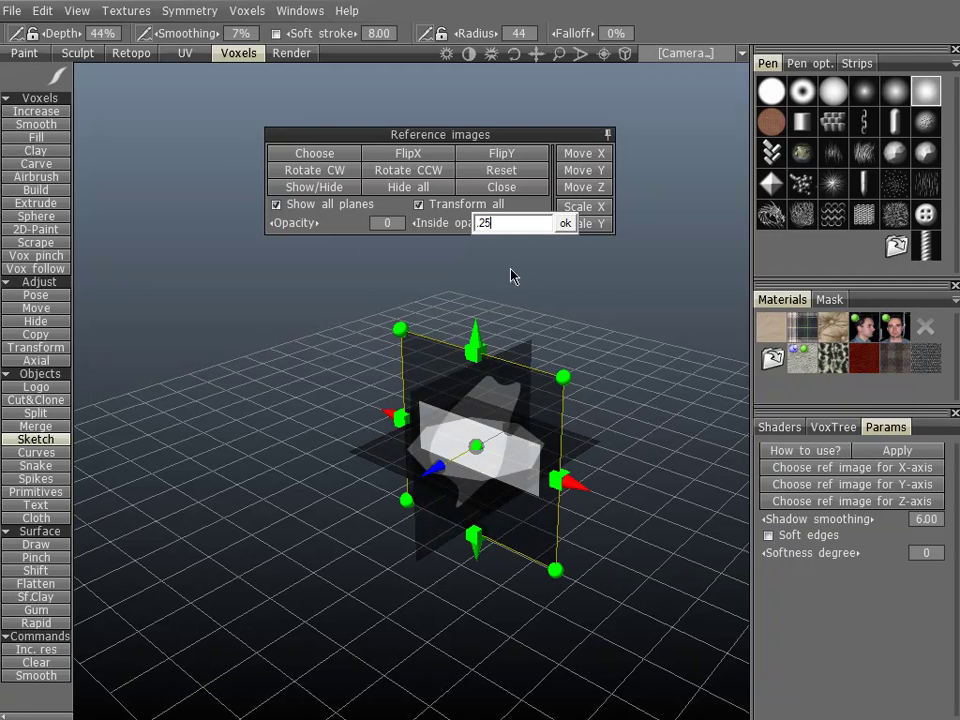
{"action": "key", "text": "Return"}
{"action": "left_click", "coordinate": [386, 222]}
{"action": "type", "text": ".5"}
{"action": "key", "text": "Return"}
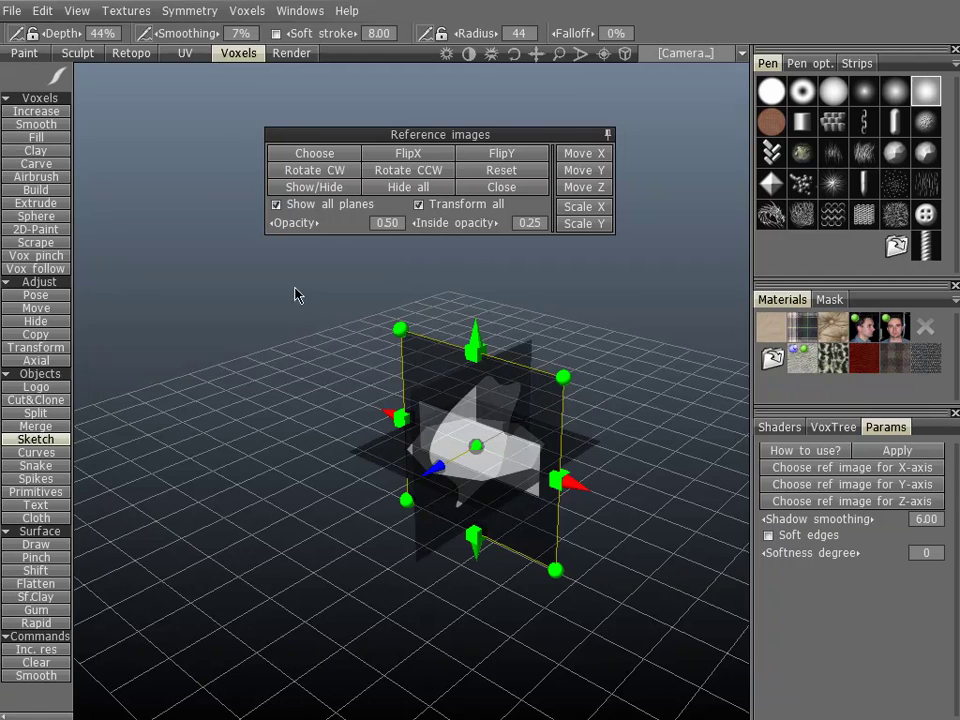
{"action": "left_click_drag", "start_coordinate": [296, 294], "coordinate": [435, 204]}
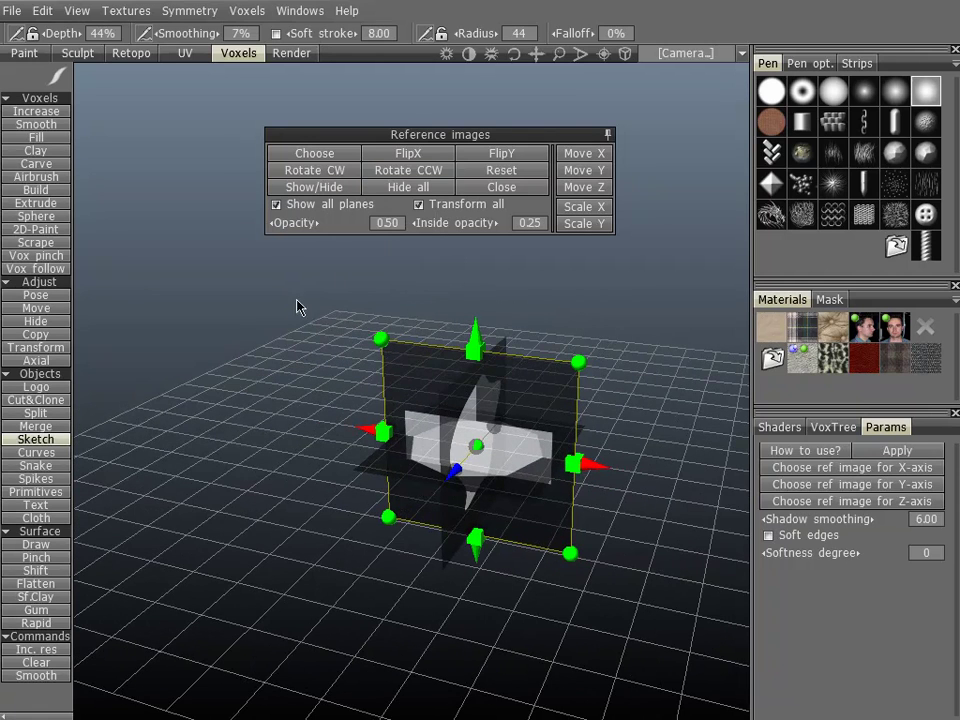
{"action": "left_click", "coordinate": [334, 171]}
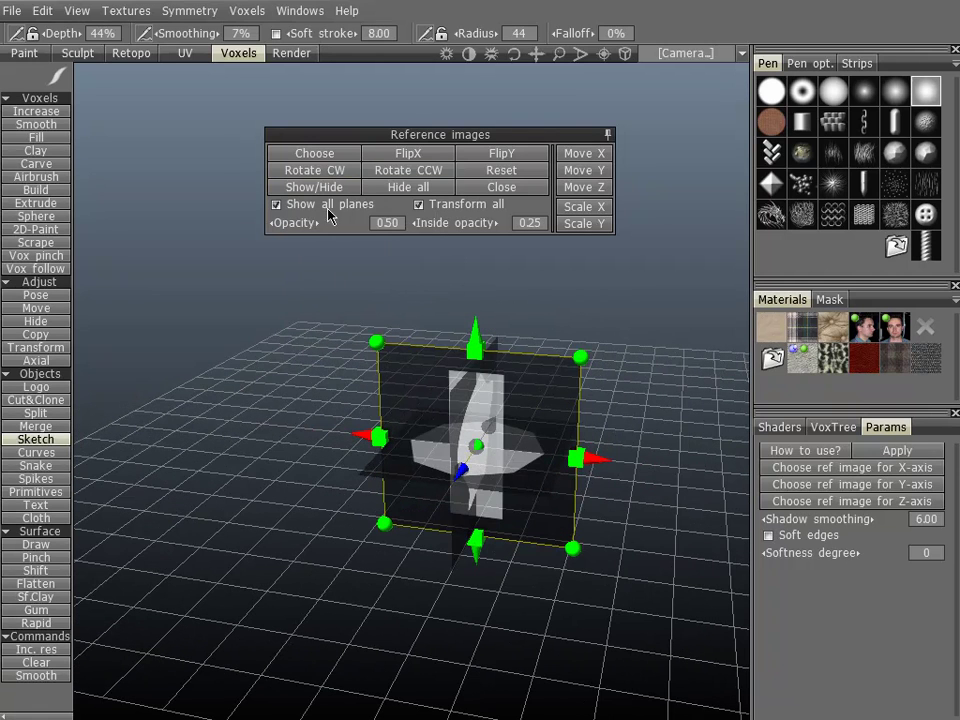
{"action": "left_click", "coordinate": [372, 172]}
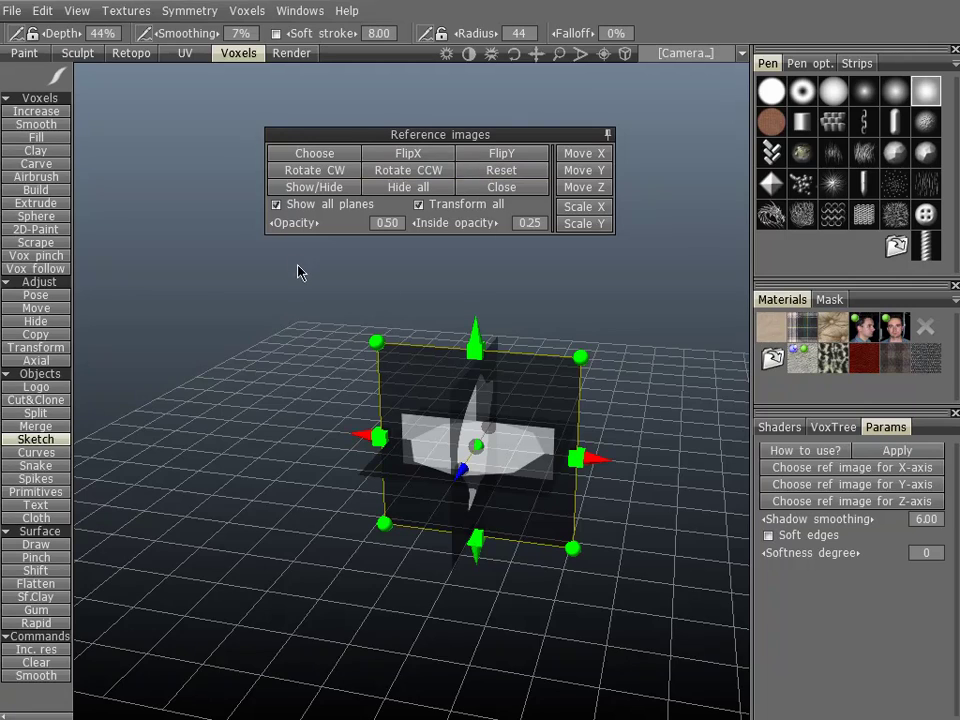
{"action": "left_click_drag", "start_coordinate": [300, 269], "coordinate": [390, 215]}
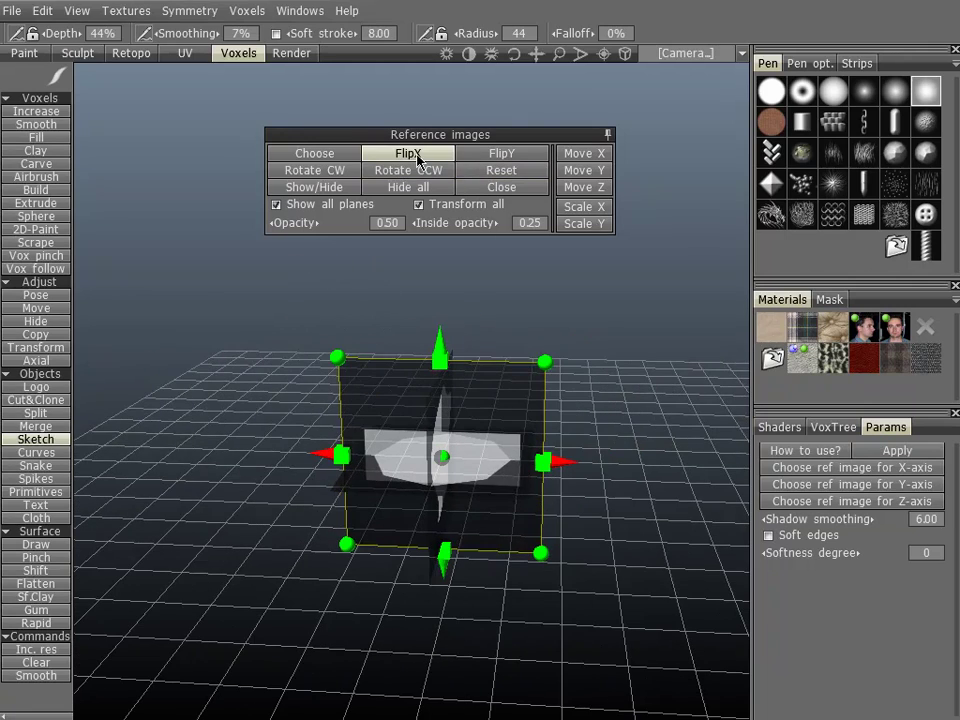
{"action": "left_click_drag", "start_coordinate": [461, 285], "coordinate": [340, 235]}
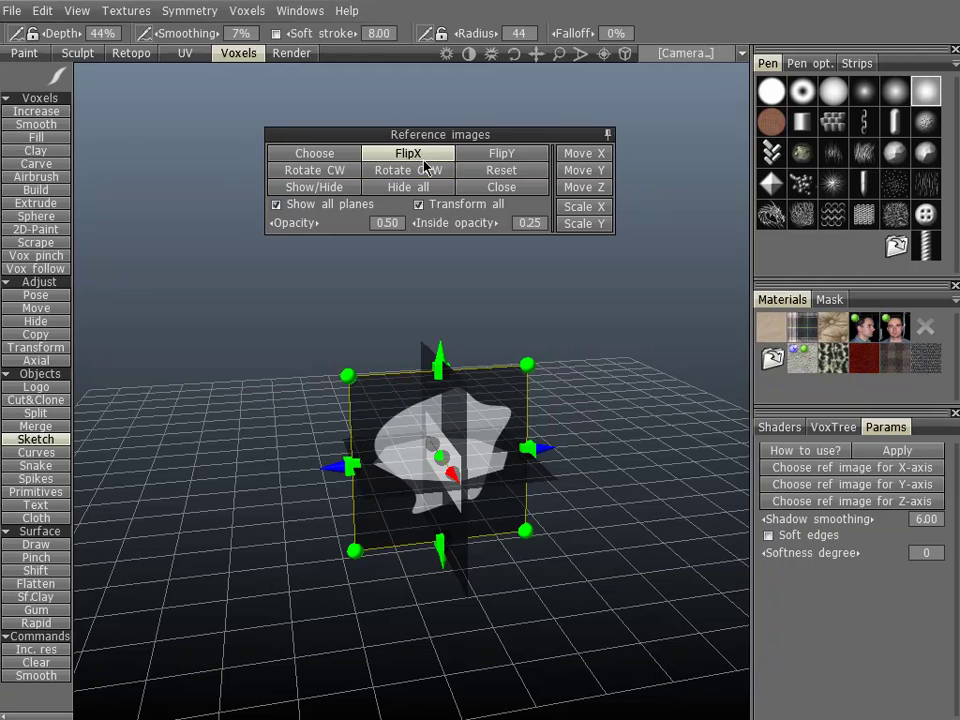
{"action": "left_click", "coordinate": [426, 158]}
{"action": "left_click", "coordinate": [437, 159]}
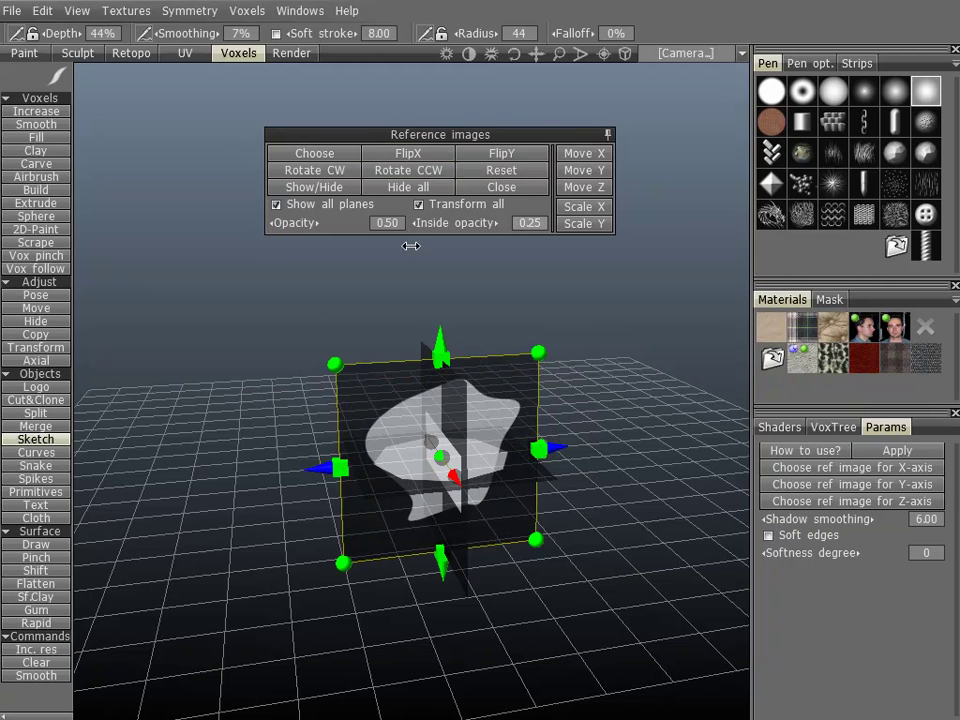
{"action": "left_click_drag", "start_coordinate": [409, 246], "coordinate": [399, 291]}
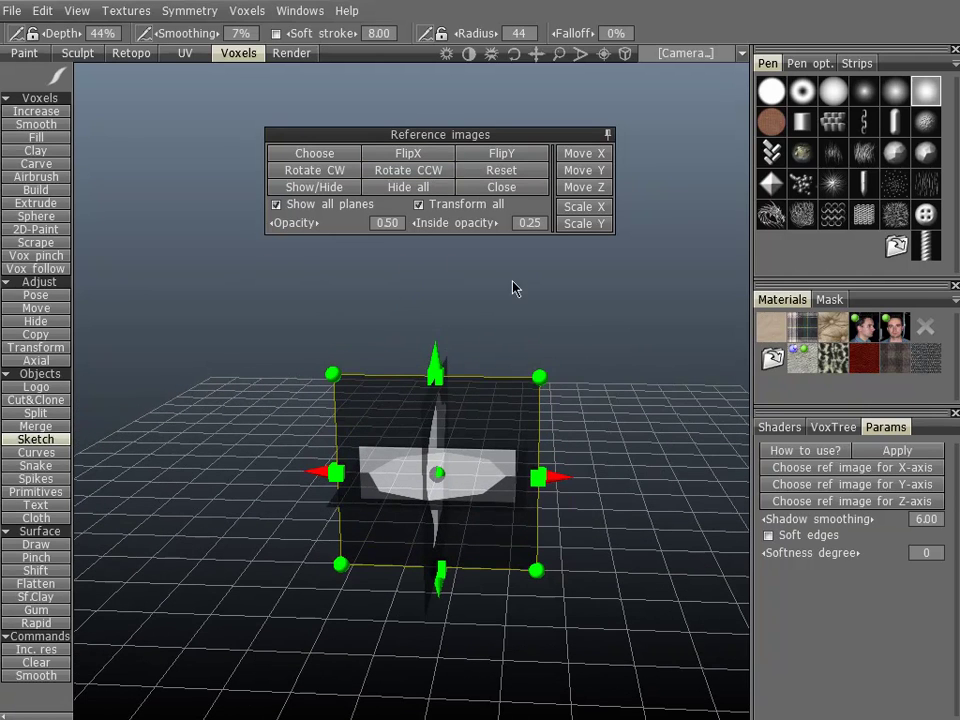
{"action": "left_click", "coordinate": [587, 157]}
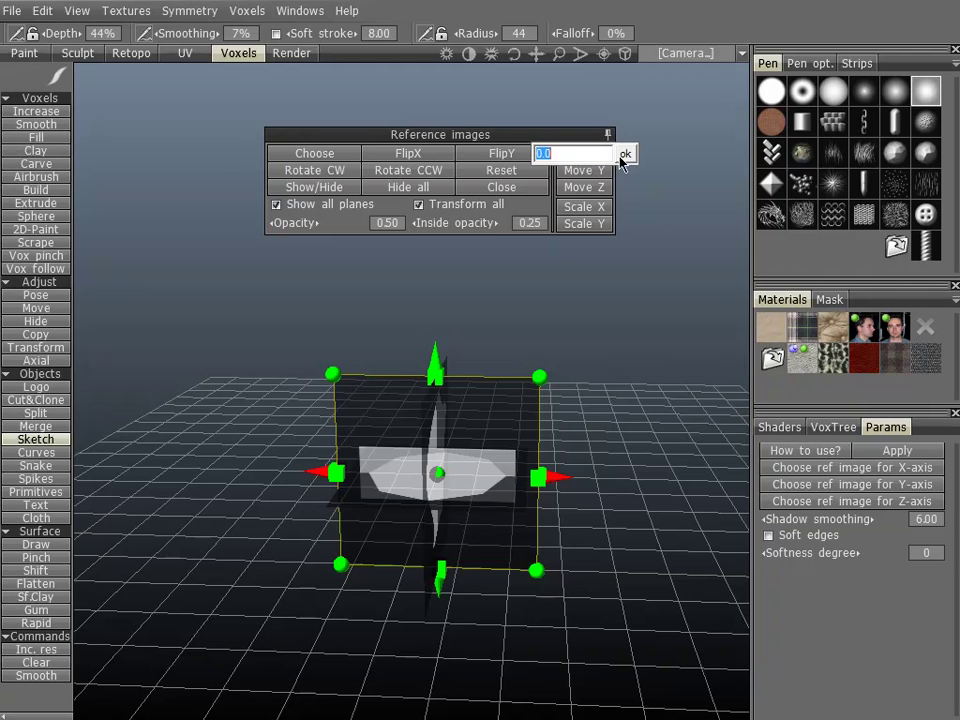
{"action": "left_click", "coordinate": [623, 156]}
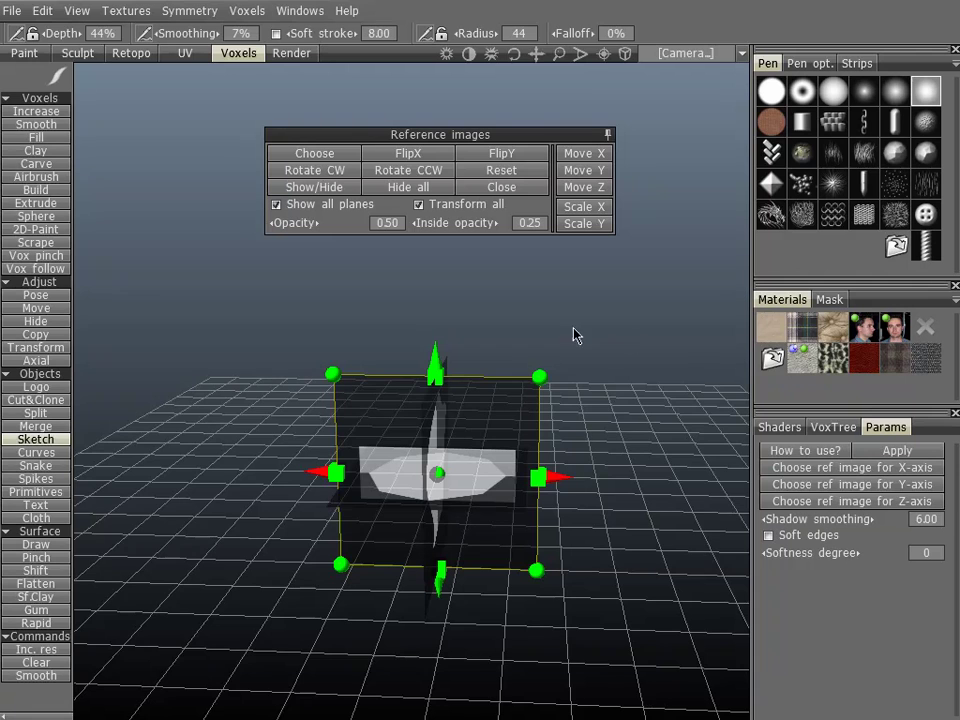
{"action": "left_click_drag", "start_coordinate": [587, 314], "coordinate": [647, 379]}
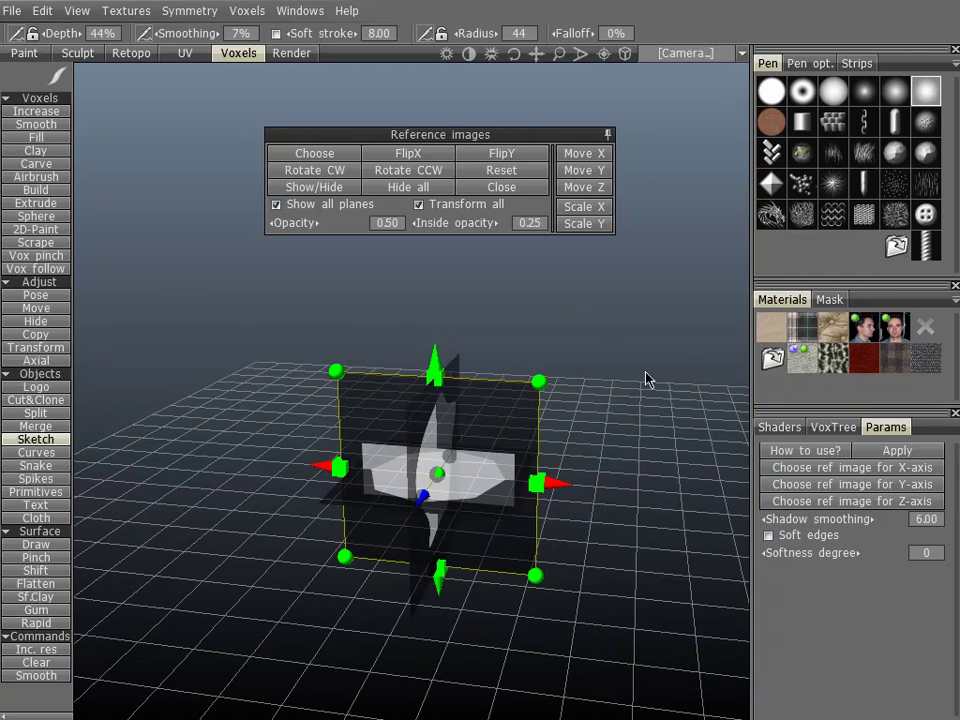
{"action": "left_click", "coordinate": [810, 451]}
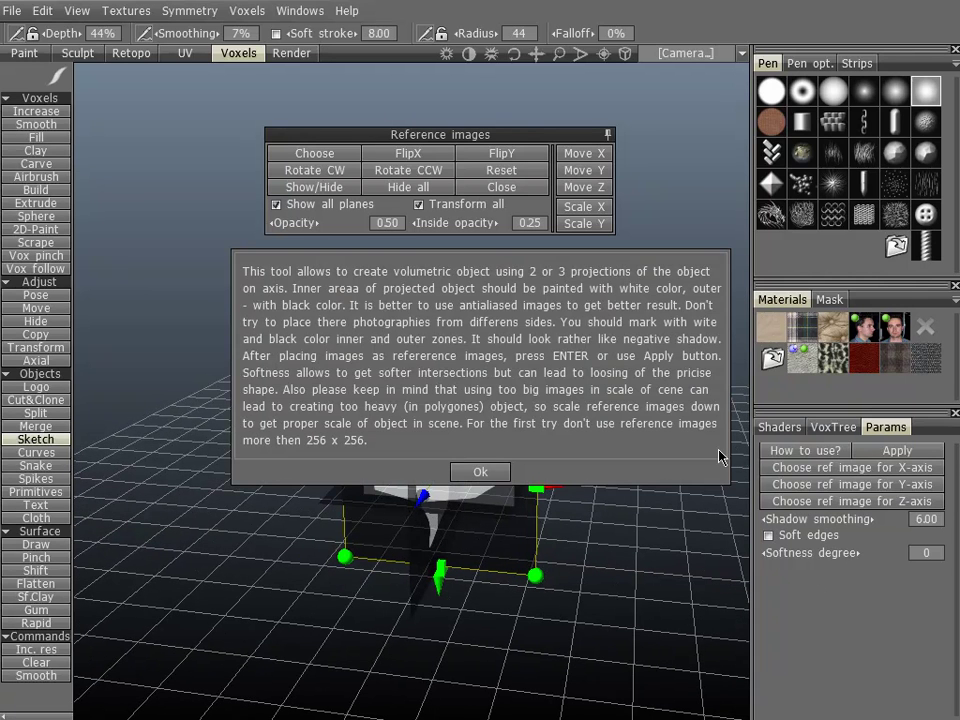
{"action": "left_click", "coordinate": [483, 473]}
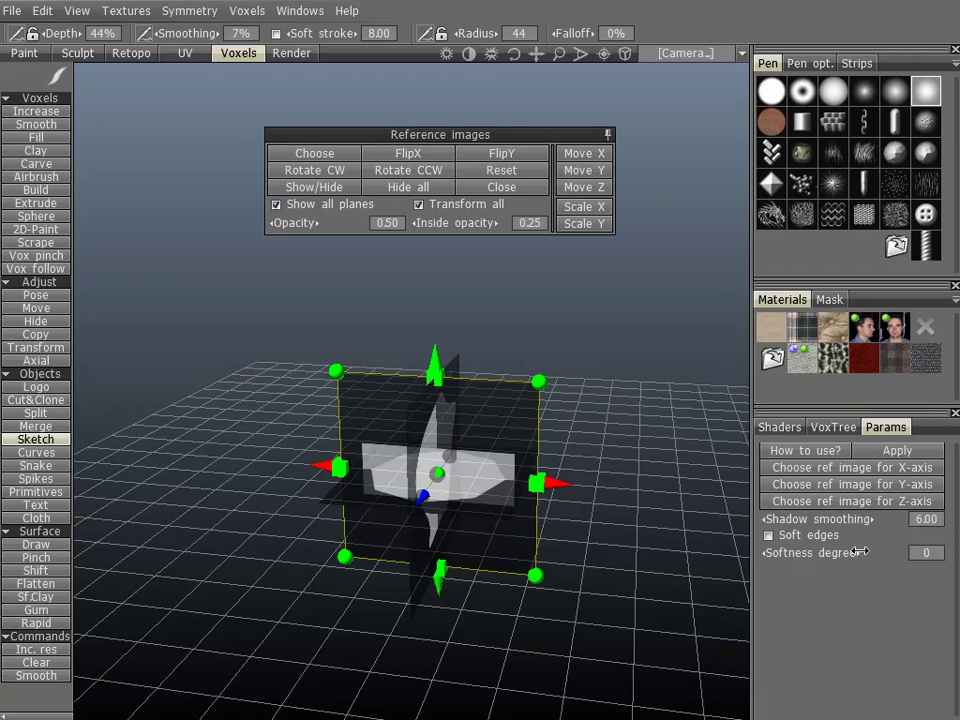
{"action": "left_click_drag", "start_coordinate": [636, 375], "coordinate": [424, 374]}
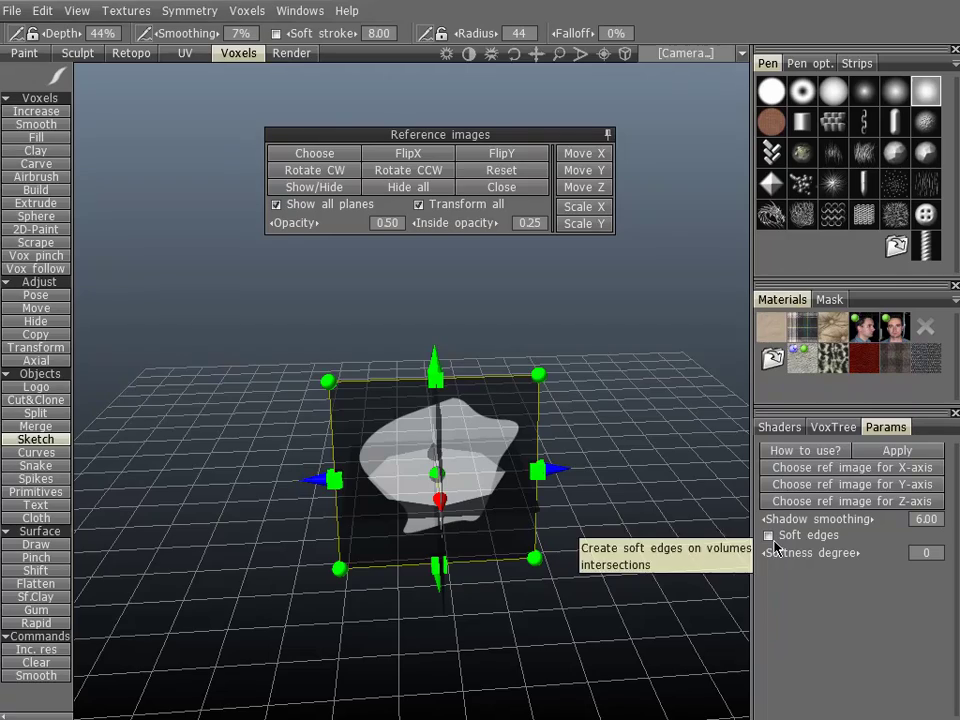
- Orbit around the sketched octagonal solid, then switch to the Increase voxel tool
{"action": "left_click_drag", "start_coordinate": [486, 330], "coordinate": [588, 353]}
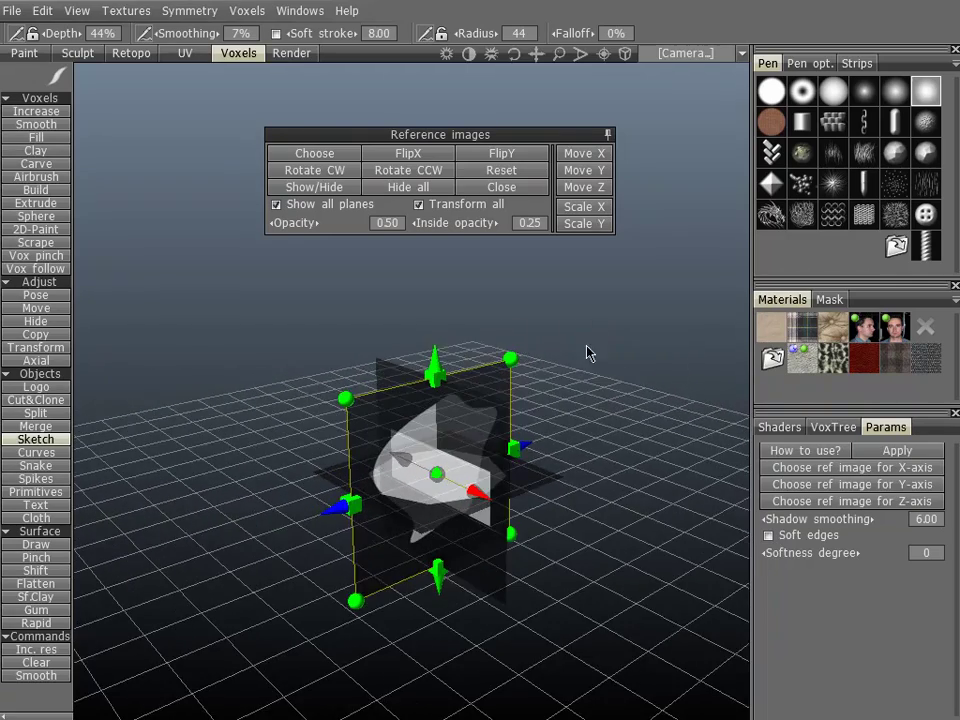
{"action": "left_click_drag", "start_coordinate": [337, 305], "coordinate": [424, 297]}
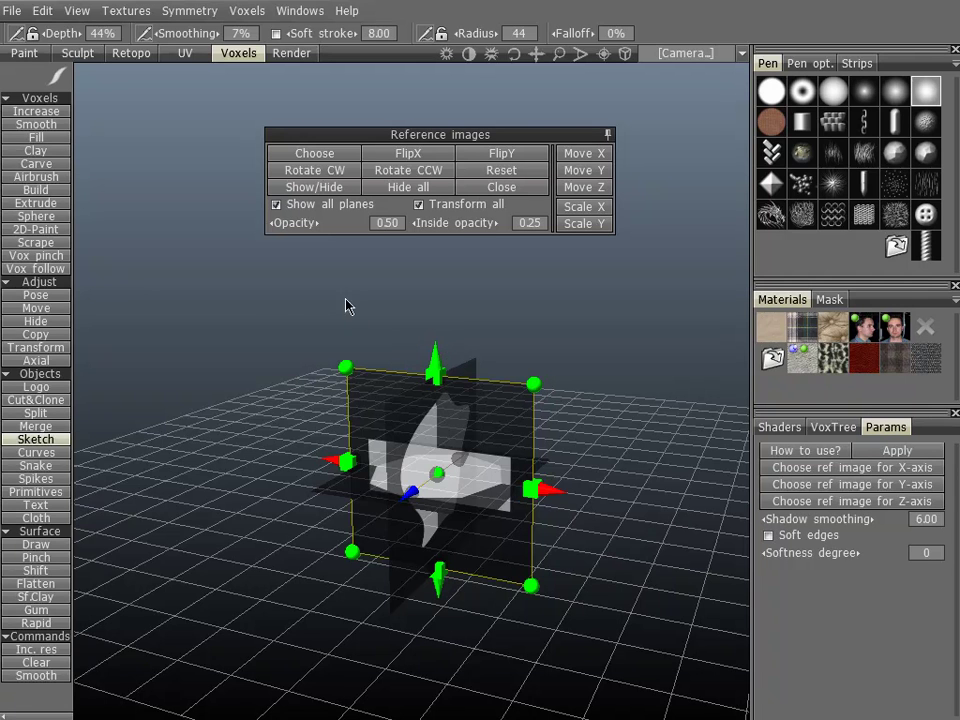
{"action": "left_click_drag", "start_coordinate": [280, 309], "coordinate": [129, 161]}
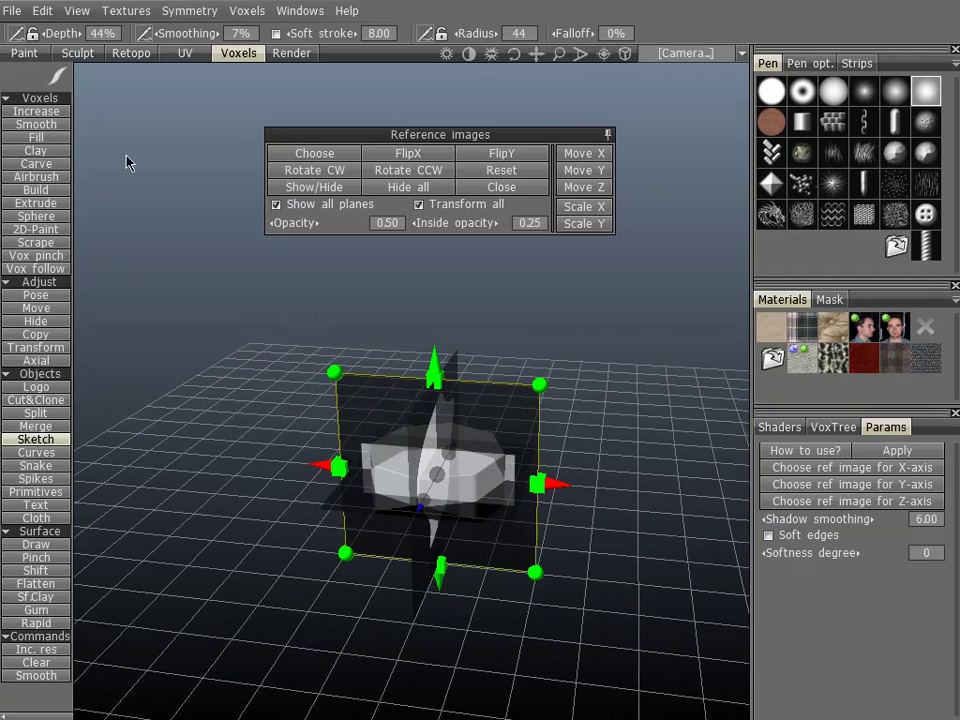
{"action": "left_click", "coordinate": [40, 113]}
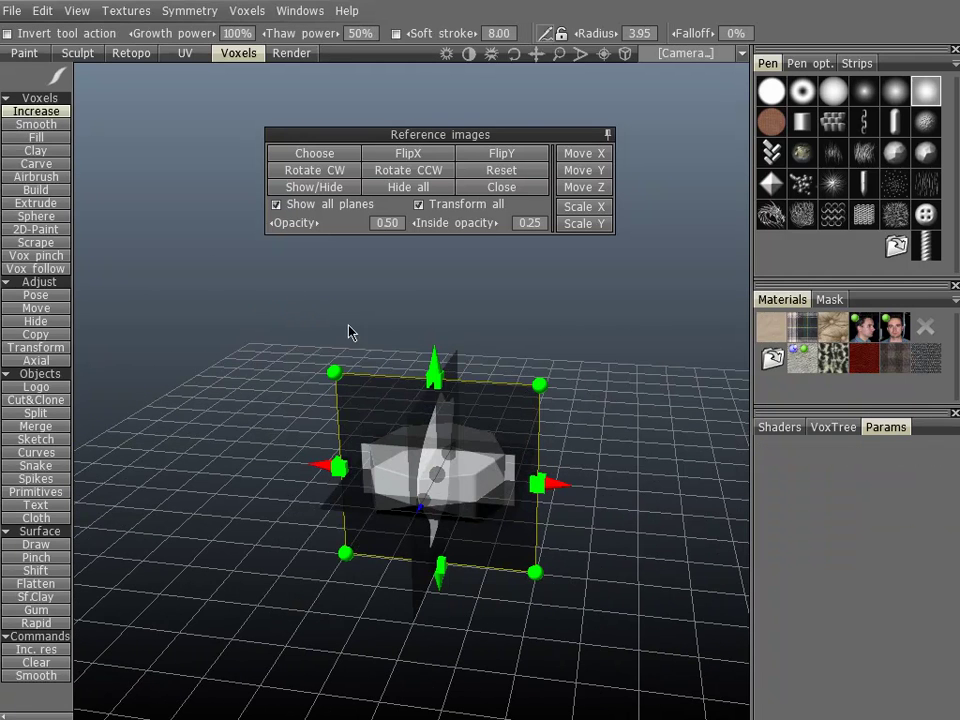
- Hide all reference planes and orbit to inspect the remaining octagonal solid
{"action": "left_click", "coordinate": [401, 189]}
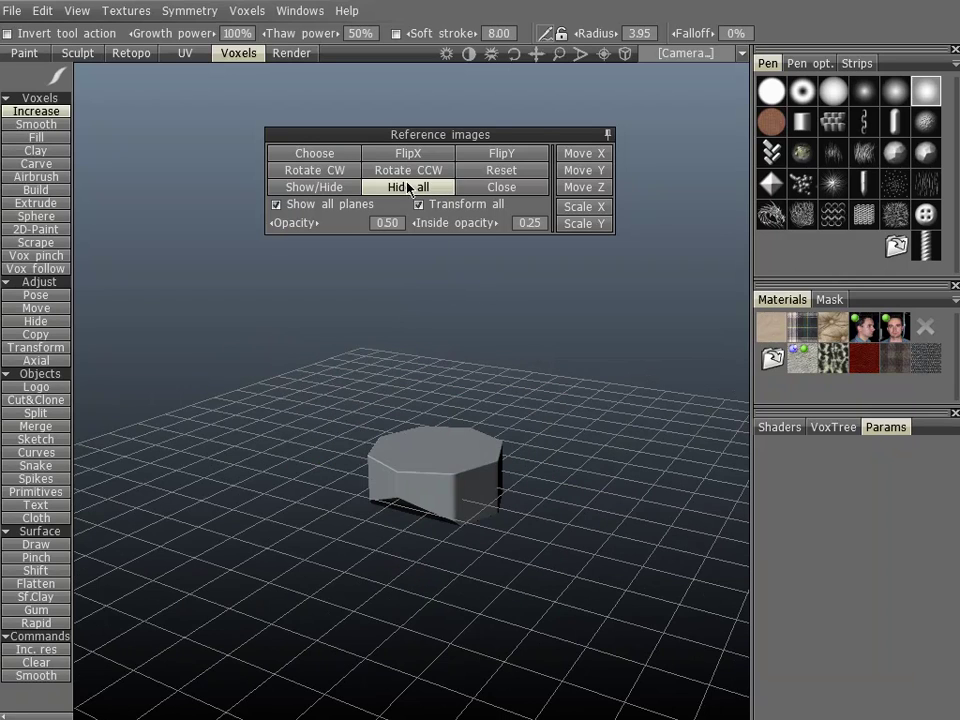
{"action": "left_click_drag", "start_coordinate": [505, 420], "coordinate": [548, 353]}
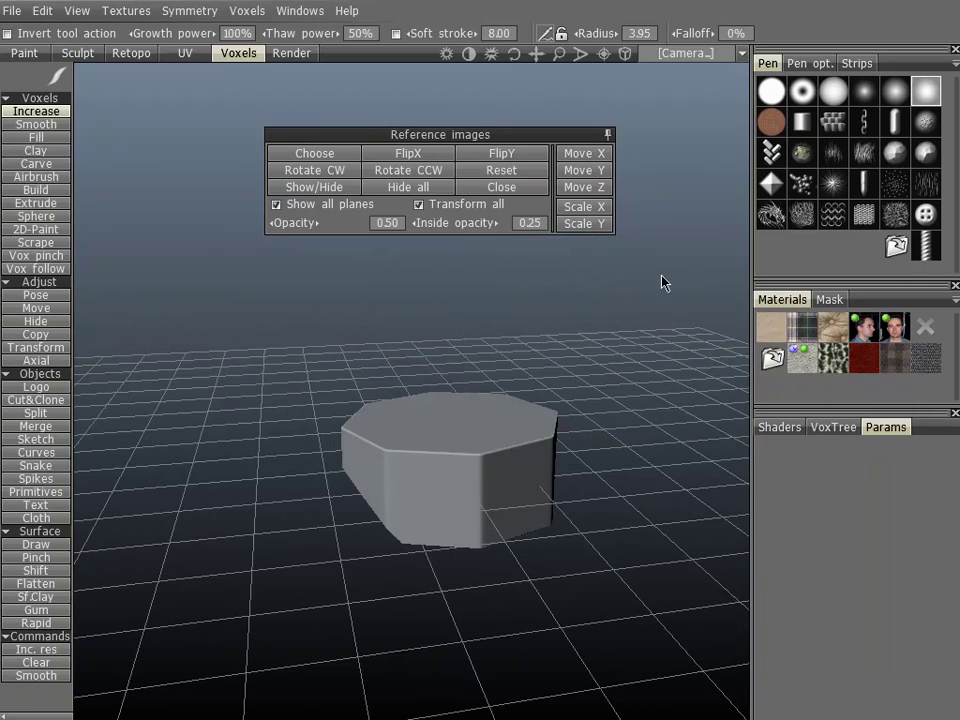
- Back in Sketch, set radius 6.70 and load the McLaren side image as the X-axis reference
{"action": "left_click", "coordinate": [38, 440]}
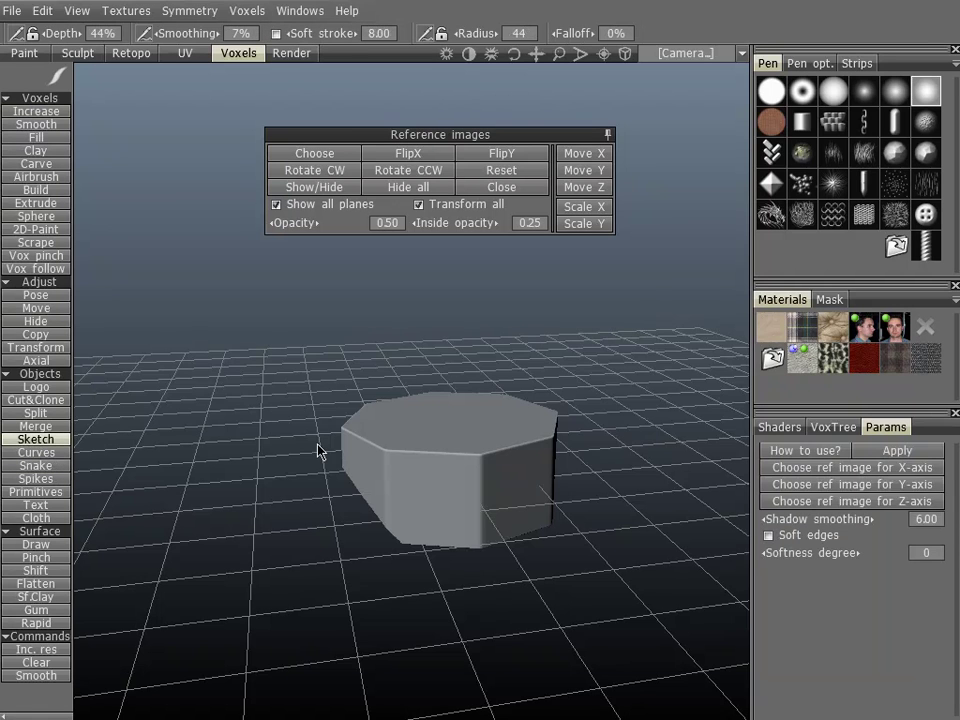
{"action": "right_click_drag", "start_coordinate": [493, 452], "coordinate": [446, 450]}
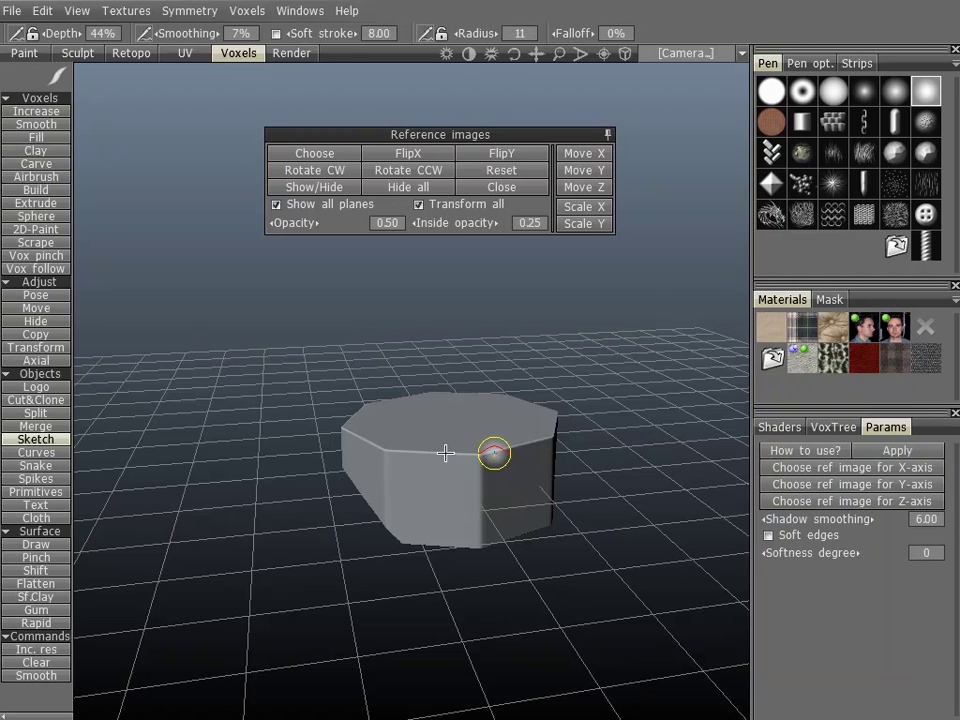
{"action": "left_click", "coordinate": [864, 466]}
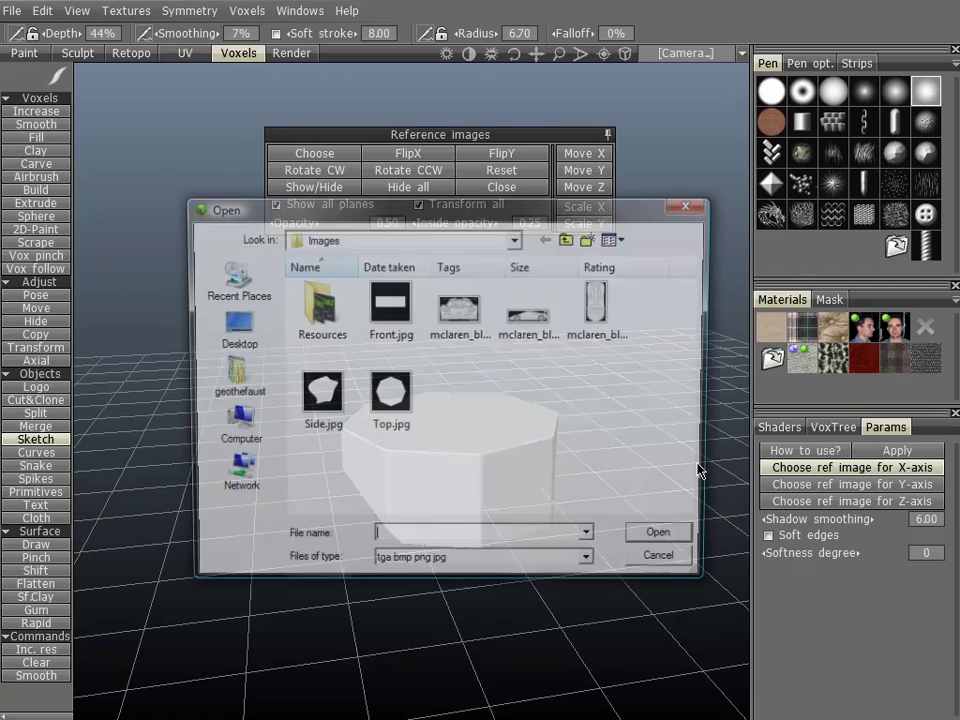
{"action": "double_click", "coordinate": [532, 318]}
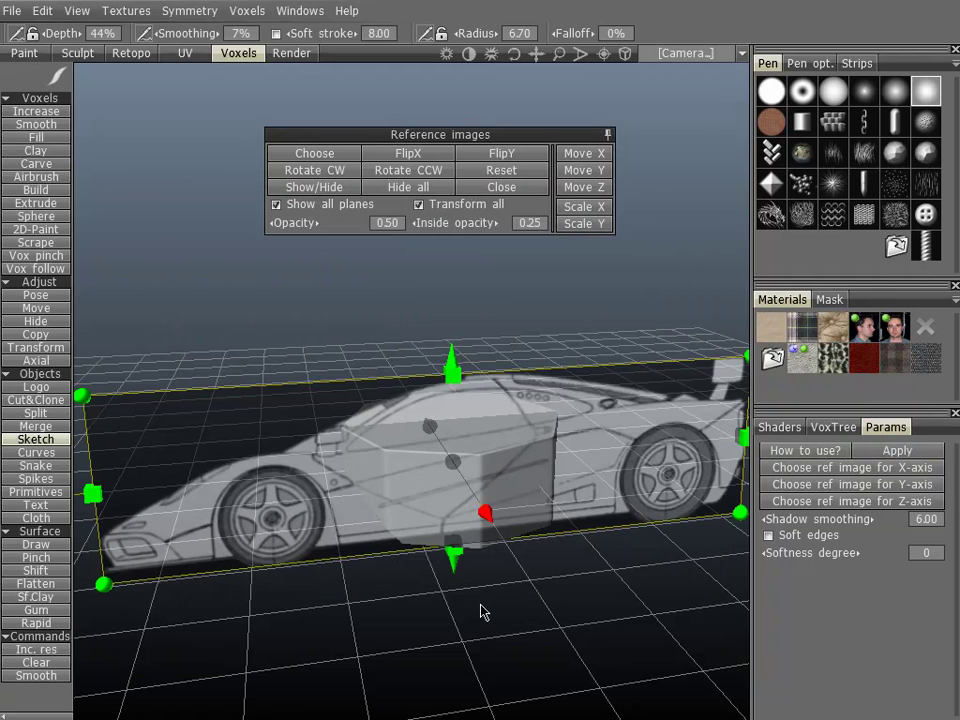
{"action": "left_click_drag", "start_coordinate": [481, 612], "coordinate": [620, 440]}
- Add a new Volume5 in VoxTree and hide Volume1 so the octagon disappears
{"action": "left_click", "coordinate": [848, 427]}
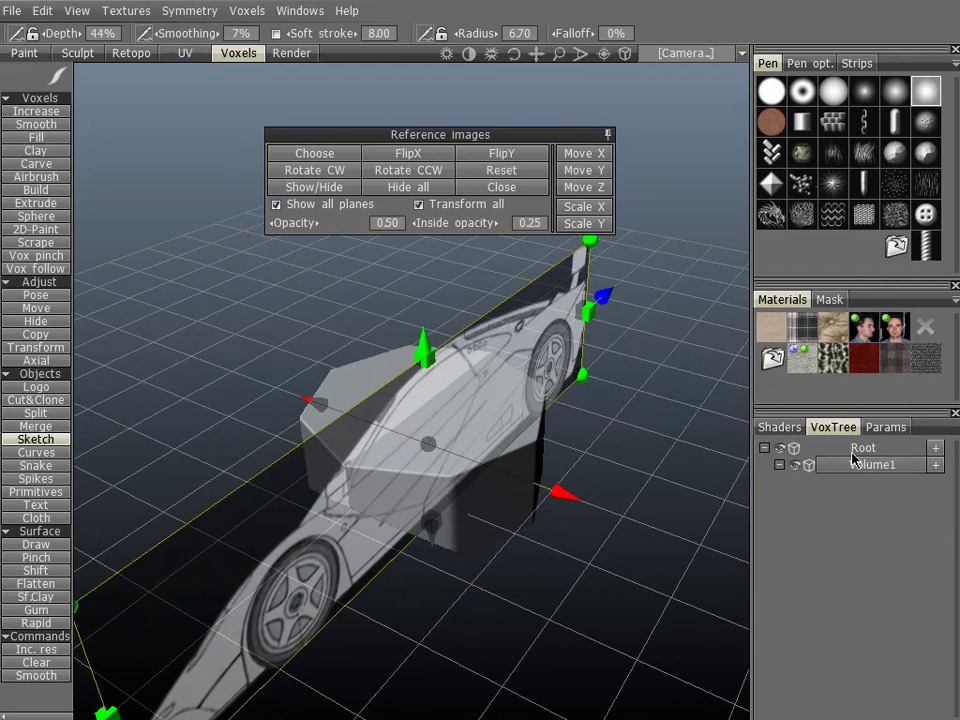
{"action": "left_click", "coordinate": [935, 448]}
{"action": "left_click", "coordinate": [796, 464]}
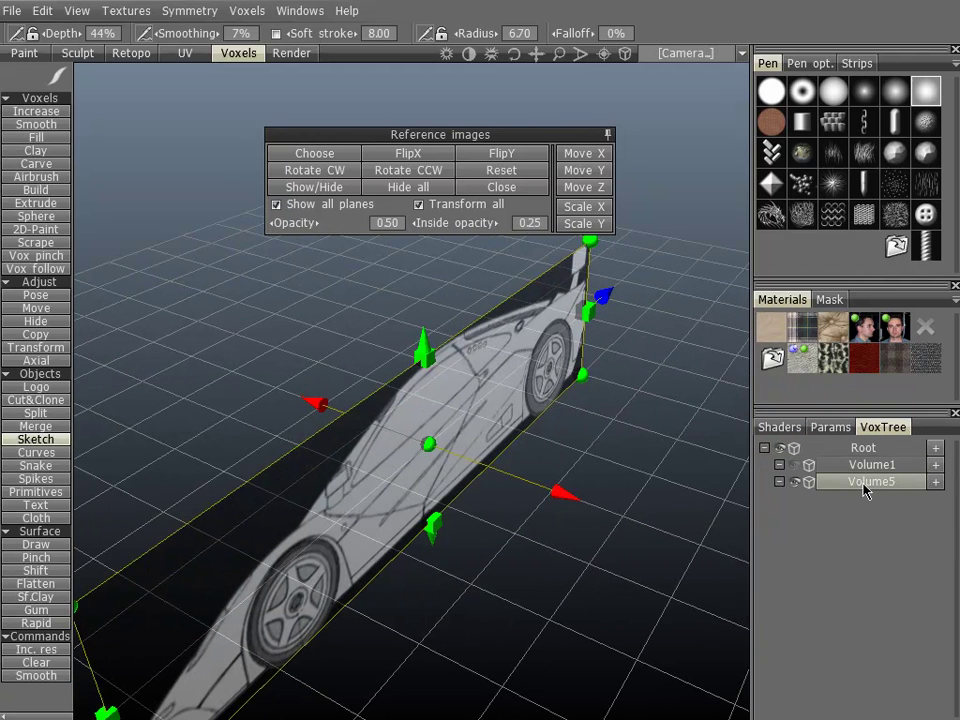
{"action": "left_click_drag", "start_coordinate": [679, 470], "coordinate": [720, 520]}
{"action": "left_click", "coordinate": [822, 427]}
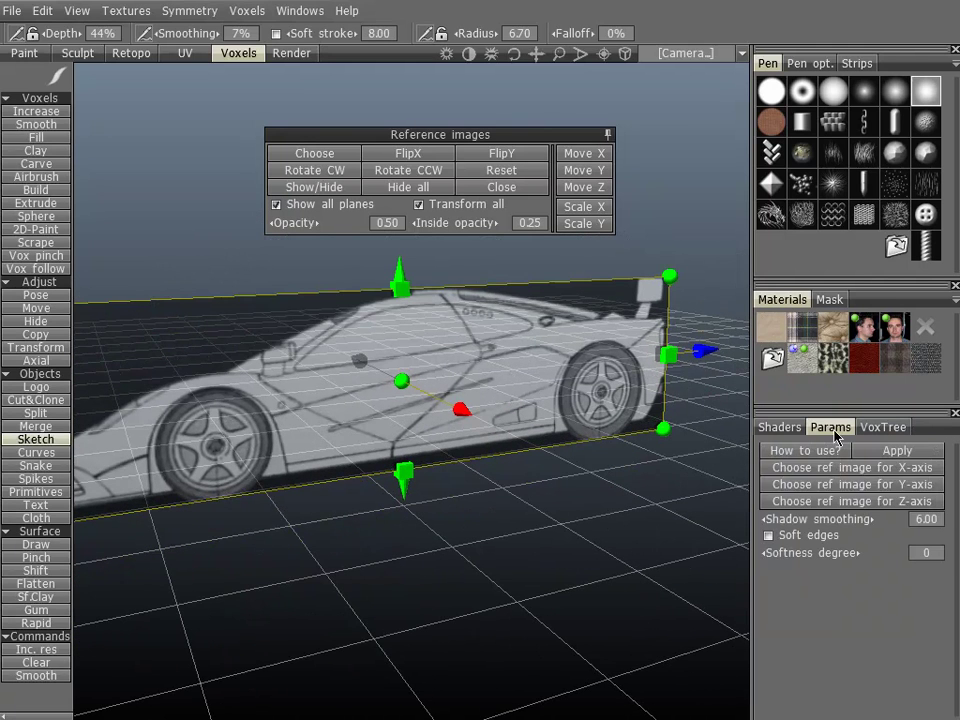
- Load the car's top and front images as Y- and Z-axis references, then orbit to check
{"action": "left_click", "coordinate": [828, 487]}
{"action": "left_click", "coordinate": [600, 330]}
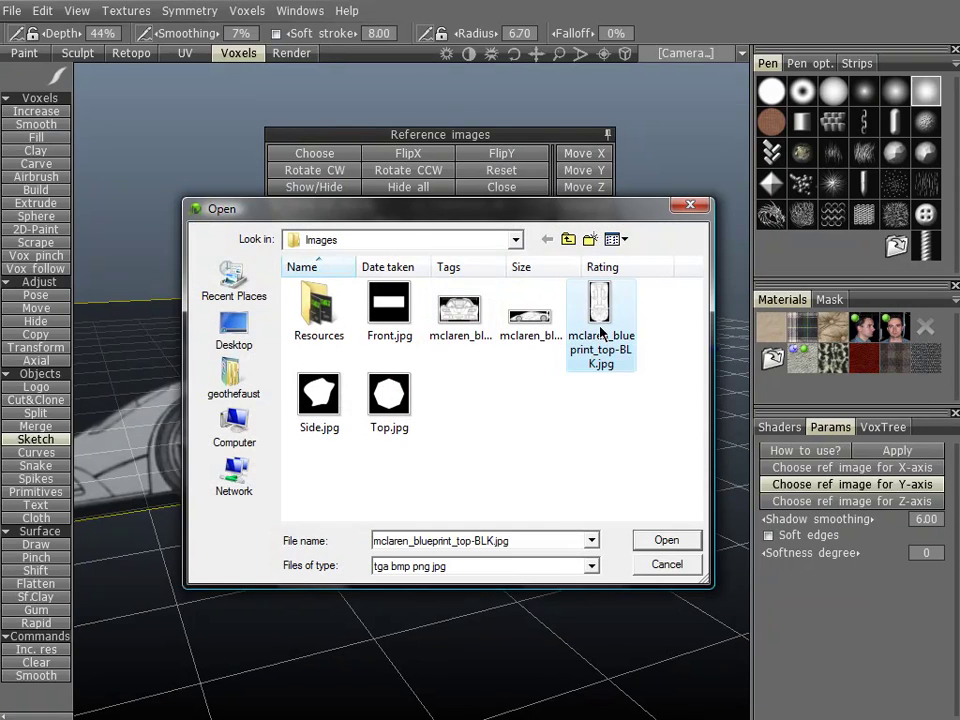
{"action": "left_click", "coordinate": [820, 501]}
{"action": "double_click", "coordinate": [462, 316]}
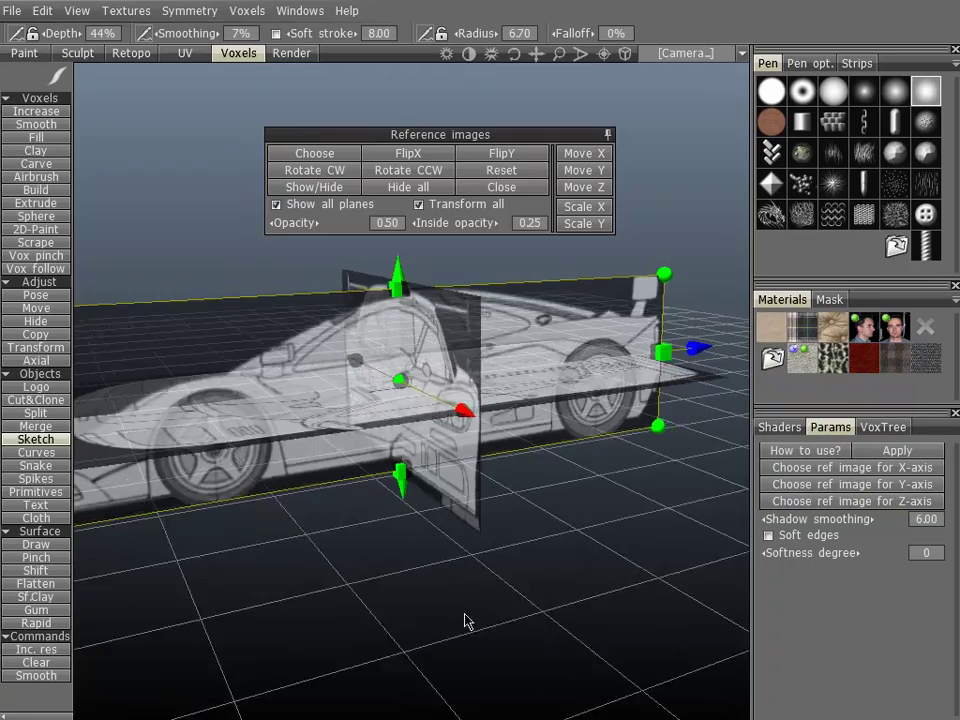
{"action": "left_click_drag", "start_coordinate": [673, 534], "coordinate": [574, 557]}
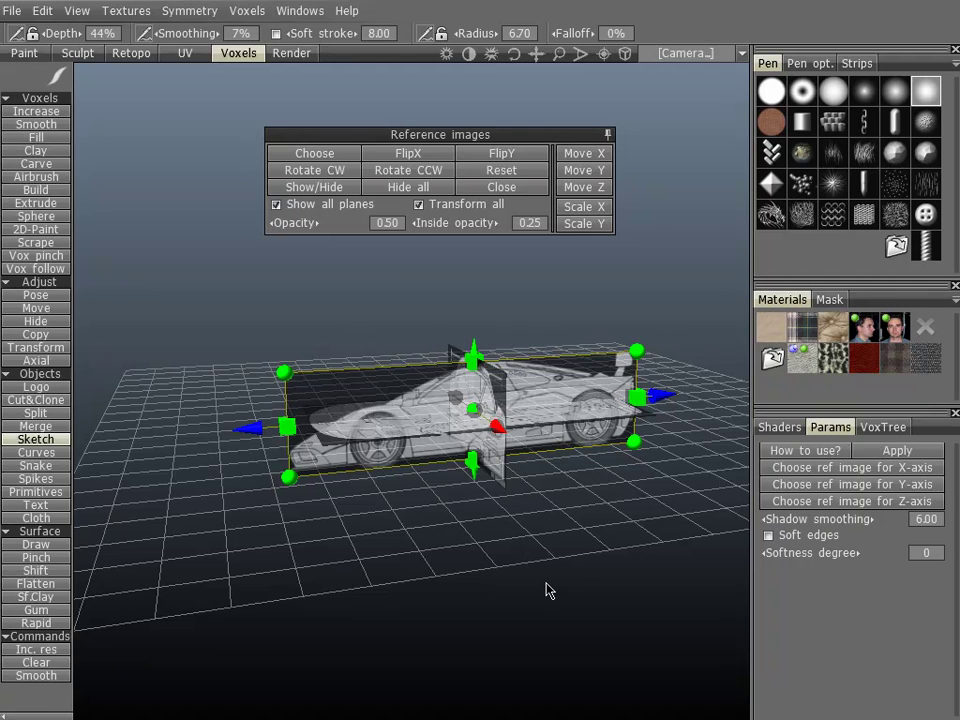
{"action": "left_click_drag", "start_coordinate": [546, 590], "coordinate": [546, 594]}
{"action": "left_click_drag", "start_coordinate": [452, 548], "coordinate": [360, 214]}
{"action": "left_click", "coordinate": [395, 189]}
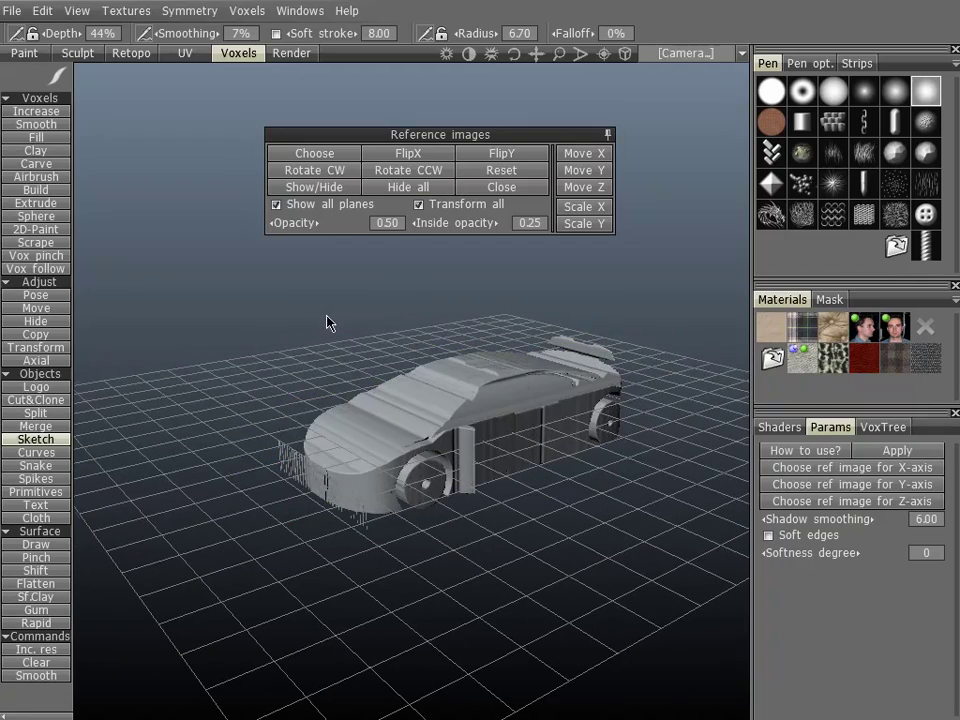
{"action": "mouse_move", "coordinate": [327, 322]}
{"action": "left_mouse_down"}
{"action": "mouse_move", "coordinate": [274, 328]}
{"action": "mouse_move", "coordinate": [433, 315]}
{"action": "mouse_move", "coordinate": [298, 352]}
{"action": "mouse_move", "coordinate": [332, 313]}
{"action": "mouse_move", "coordinate": [300, 190]}
{"action": "mouse_move", "coordinate": [431, 332]}
{"action": "mouse_move", "coordinate": [291, 273]}
{"action": "mouse_move", "coordinate": [285, 287]}
{"action": "mouse_move", "coordinate": [298, 300]}
{"action": "mouse_move", "coordinate": [236, 328]}
{"action": "mouse_move", "coordinate": [336, 321]}
{"action": "left_mouse_up"}
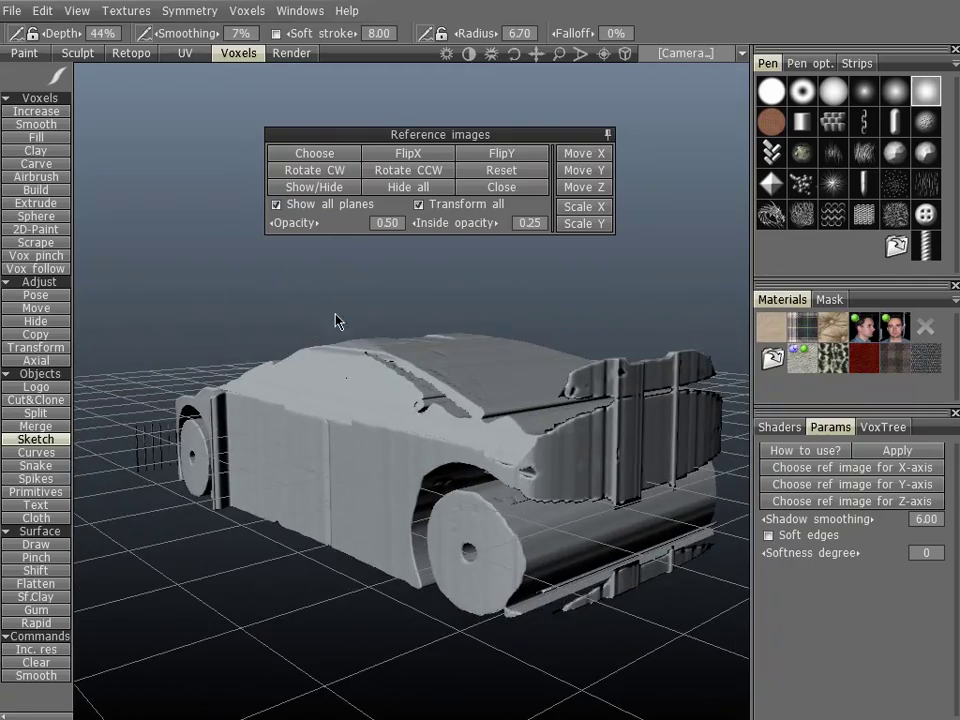
{"action": "left_click_drag", "start_coordinate": [654, 335], "coordinate": [300, 332]}
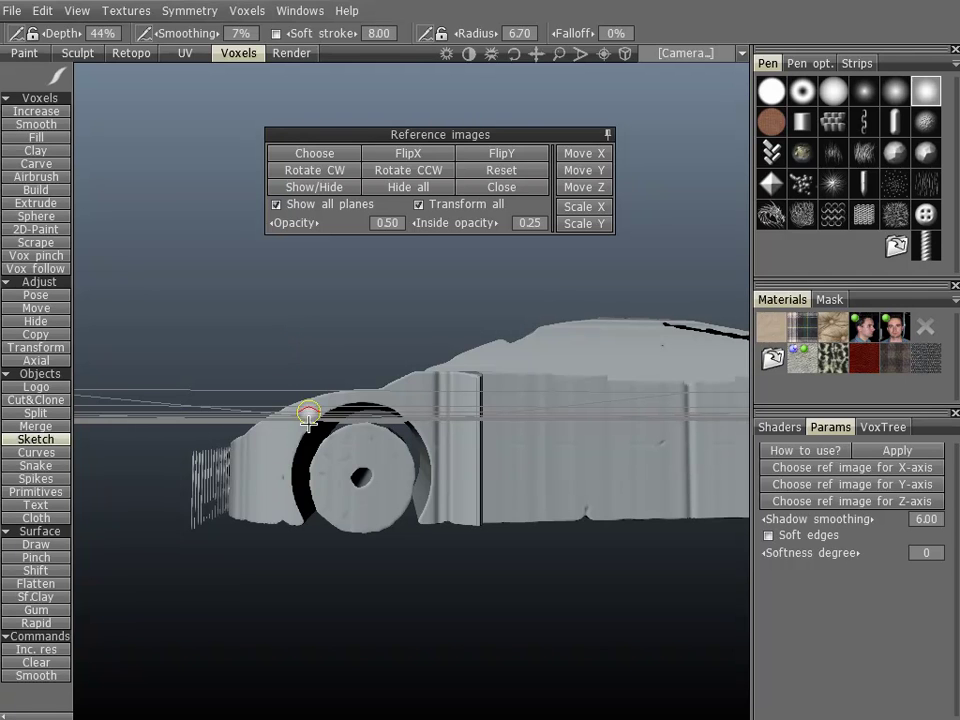
{"action": "left_click_drag", "start_coordinate": [310, 342], "coordinate": [304, 334]}
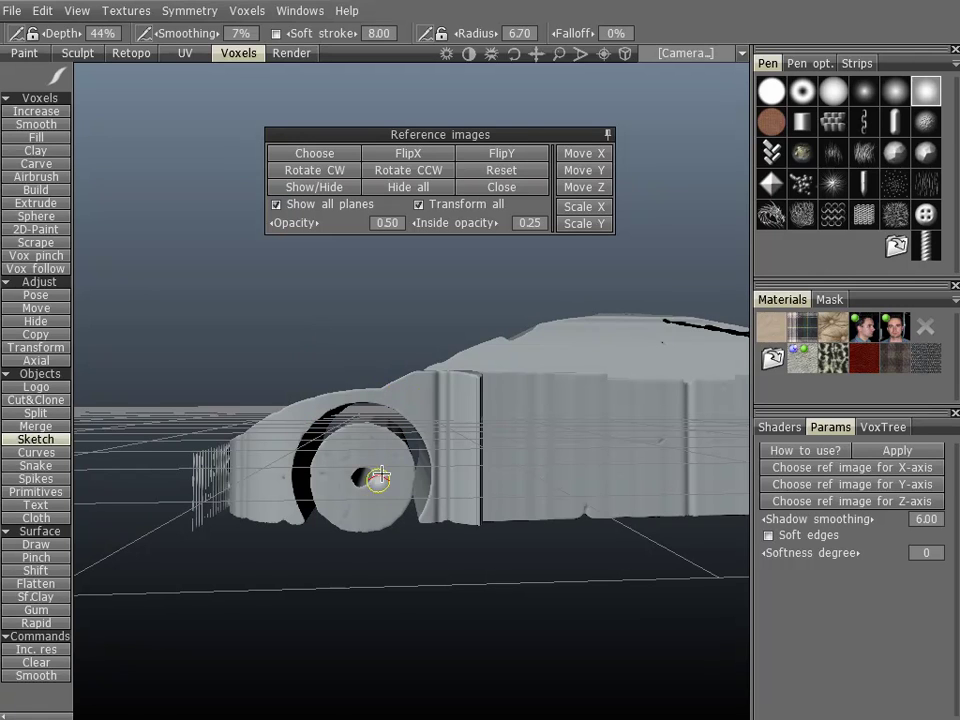
{"action": "left_click_drag", "start_coordinate": [288, 352], "coordinate": [365, 447]}
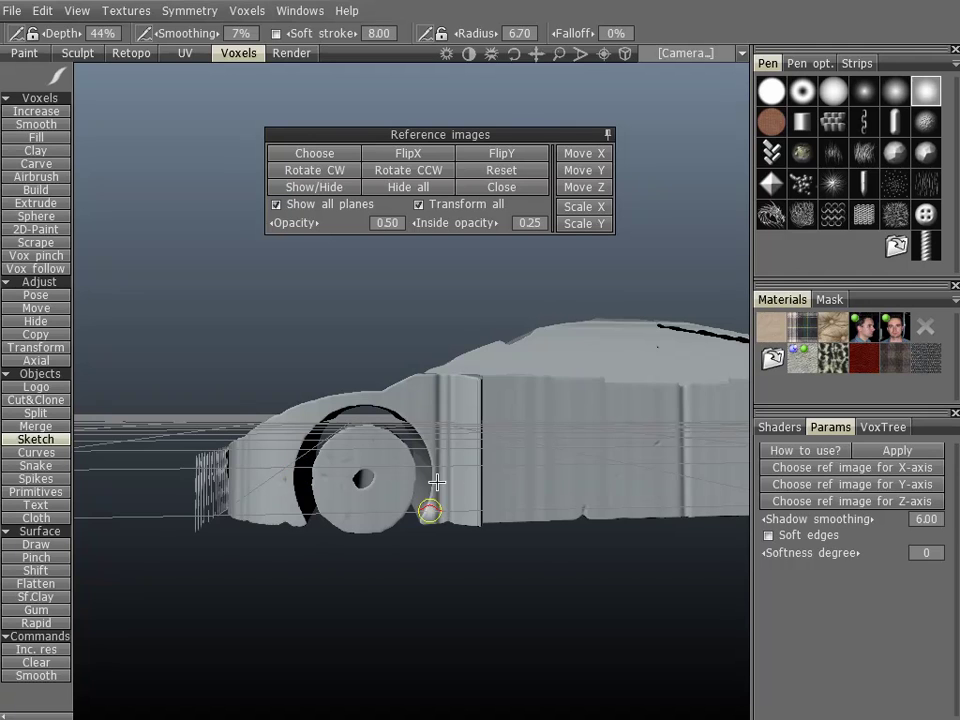
{"action": "left_click_drag", "start_coordinate": [330, 322], "coordinate": [351, 362]}
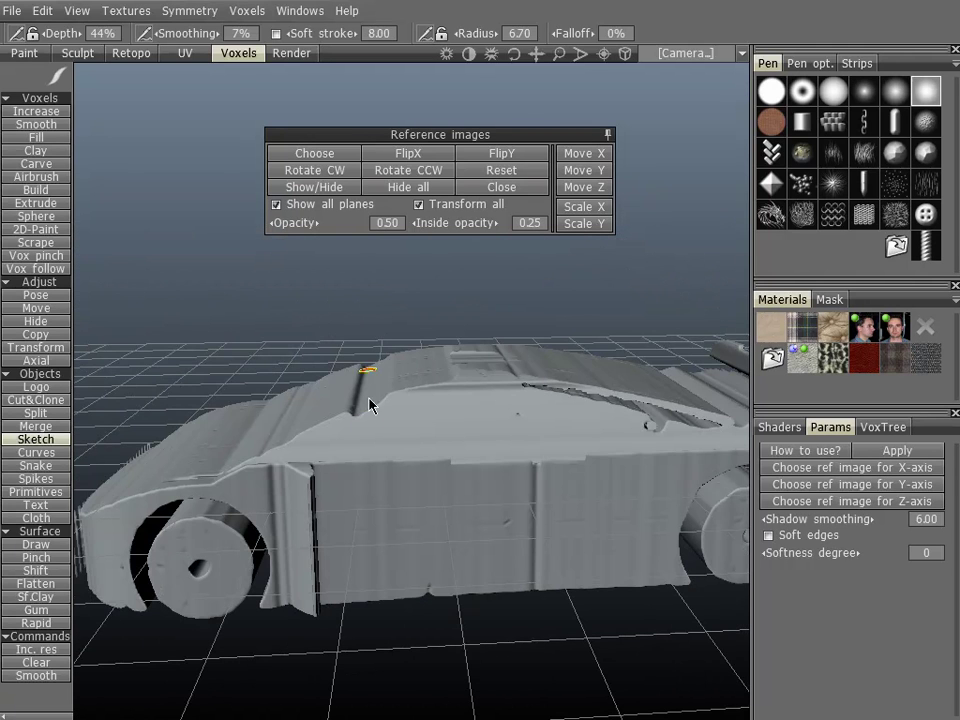
{"action": "mouse_move", "coordinate": [369, 404]}
{"action": "left_mouse_down"}
{"action": "mouse_move", "coordinate": [372, 420]}
{"action": "mouse_move", "coordinate": [429, 339]}
{"action": "mouse_move", "coordinate": [385, 398]}
{"action": "left_mouse_up"}
{"action": "left_click_drag", "start_coordinate": [460, 360], "coordinate": [483, 401]}
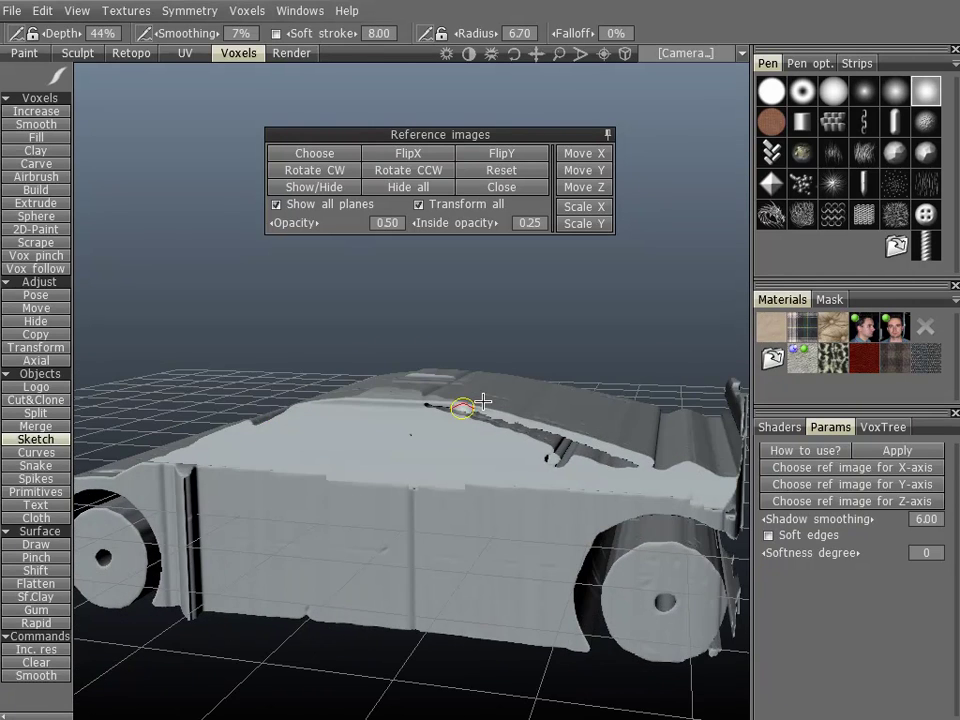
{"action": "scroll", "coordinate": [570, 400], "scroll_direction": "up", "scroll_amount": 10}
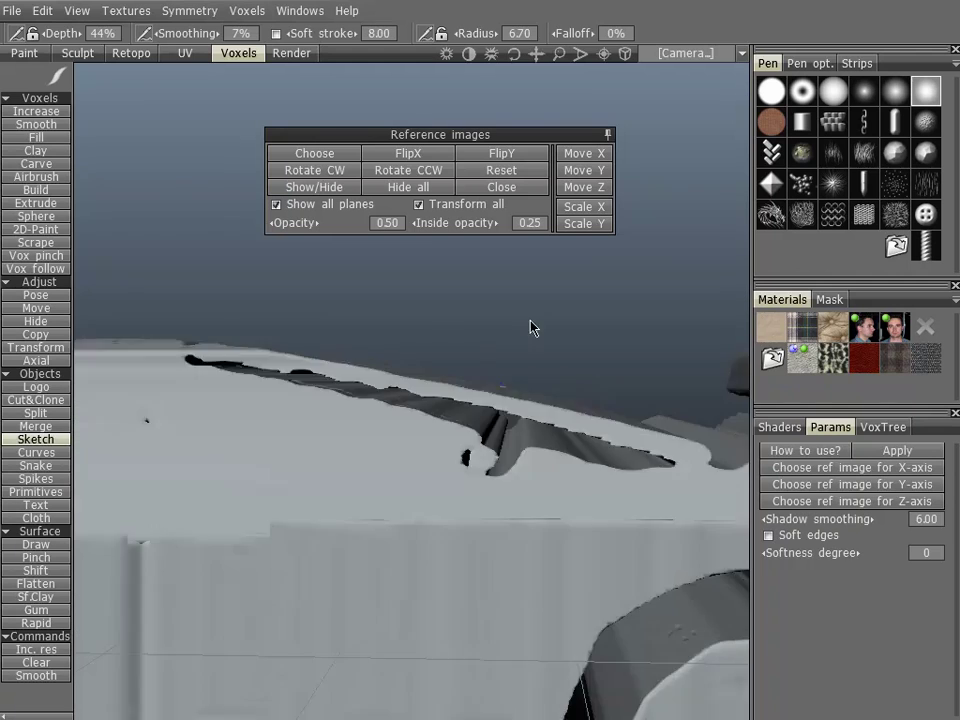
{"action": "mouse_move", "coordinate": [507, 378]}
{"action": "left_mouse_down"}
{"action": "mouse_move", "coordinate": [467, 377]}
{"action": "mouse_move", "coordinate": [497, 387]}
{"action": "left_mouse_up"}
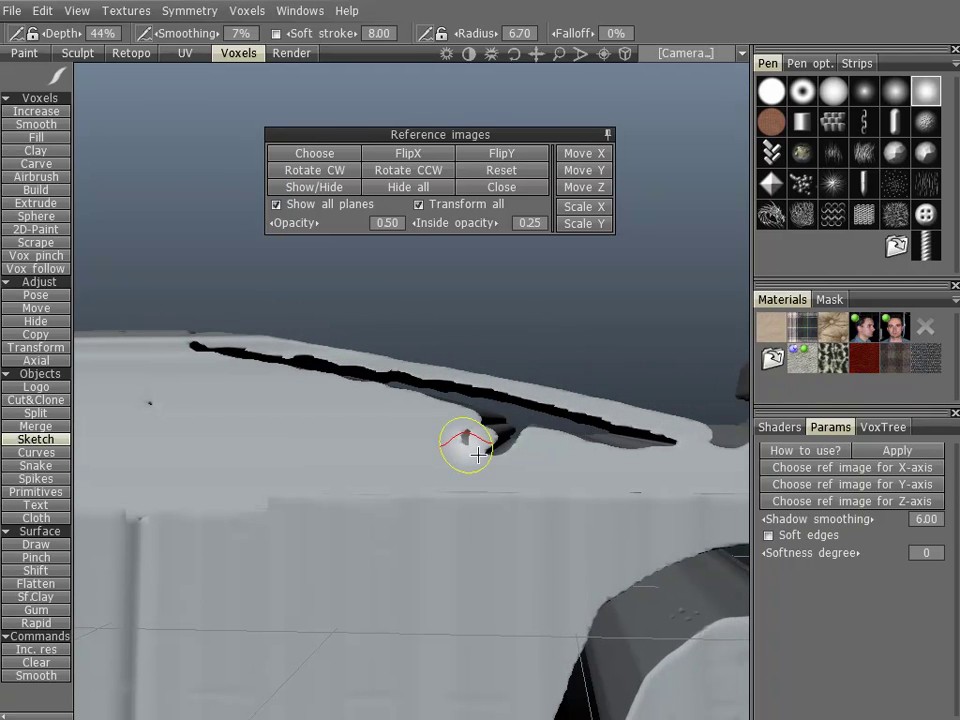
{"action": "left_click_drag", "start_coordinate": [370, 372], "coordinate": [445, 345]}
{"action": "right_click_drag", "start_coordinate": [445, 345], "coordinate": [604, 528]}
{"action": "left_click_drag", "start_coordinate": [604, 528], "coordinate": [516, 582]}
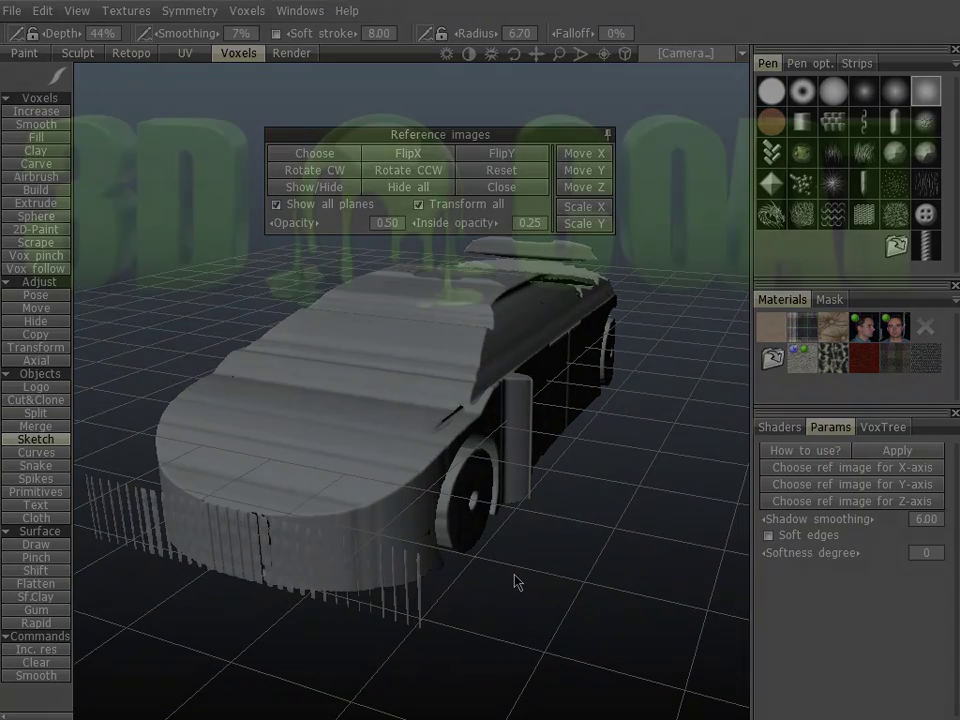